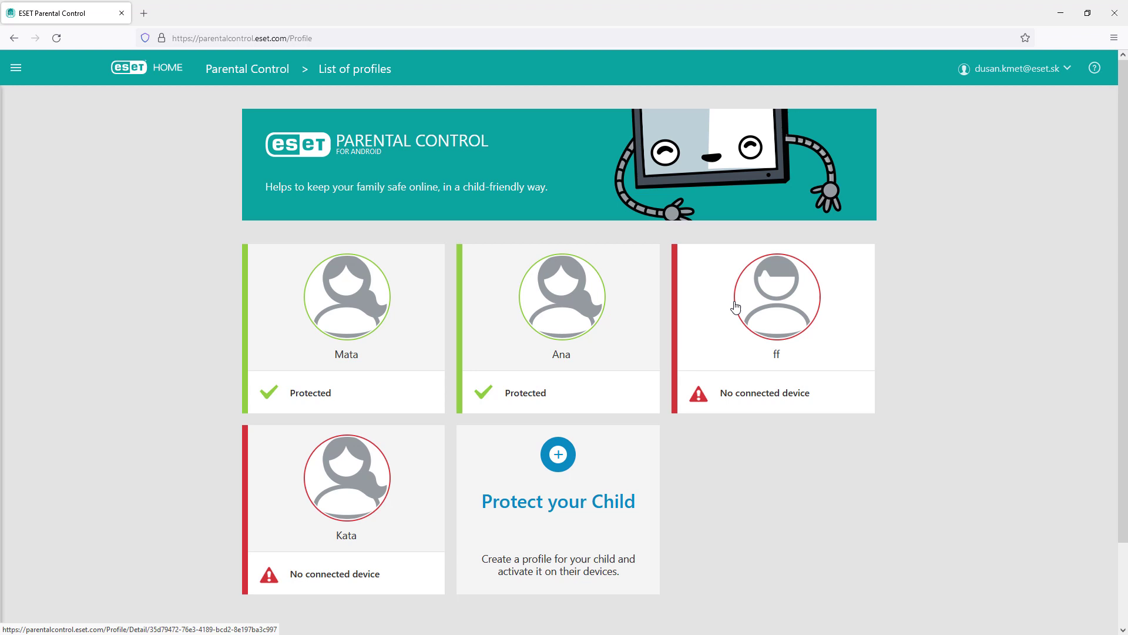
Create and save a boy's profile born 5/20/2015, then select the install-link e-mail field
click(561, 521)
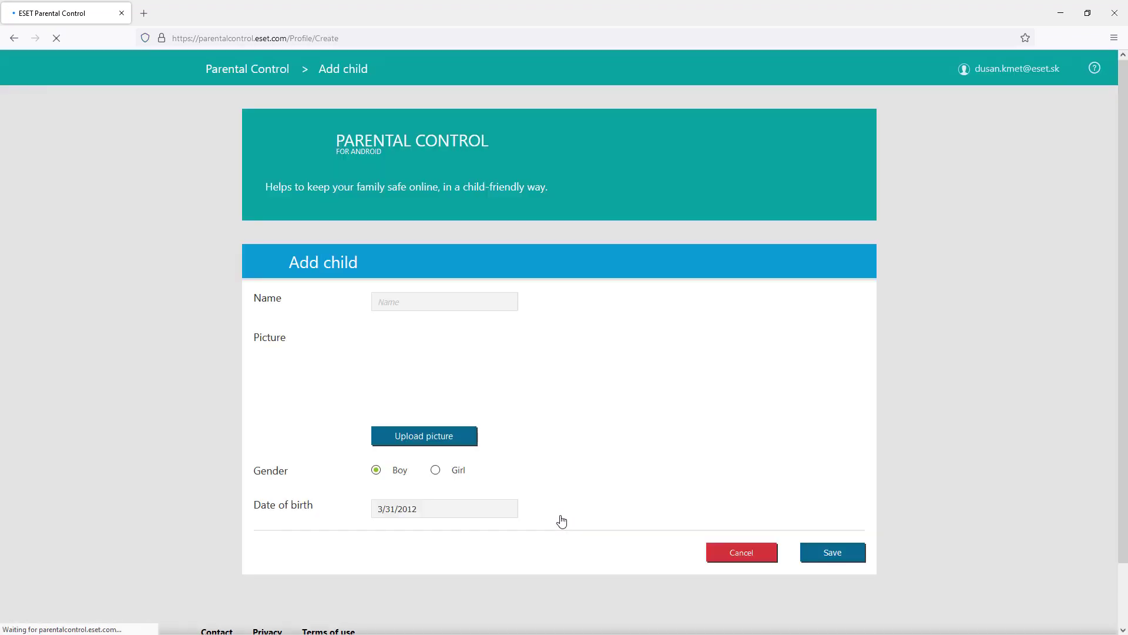
click(449, 305)
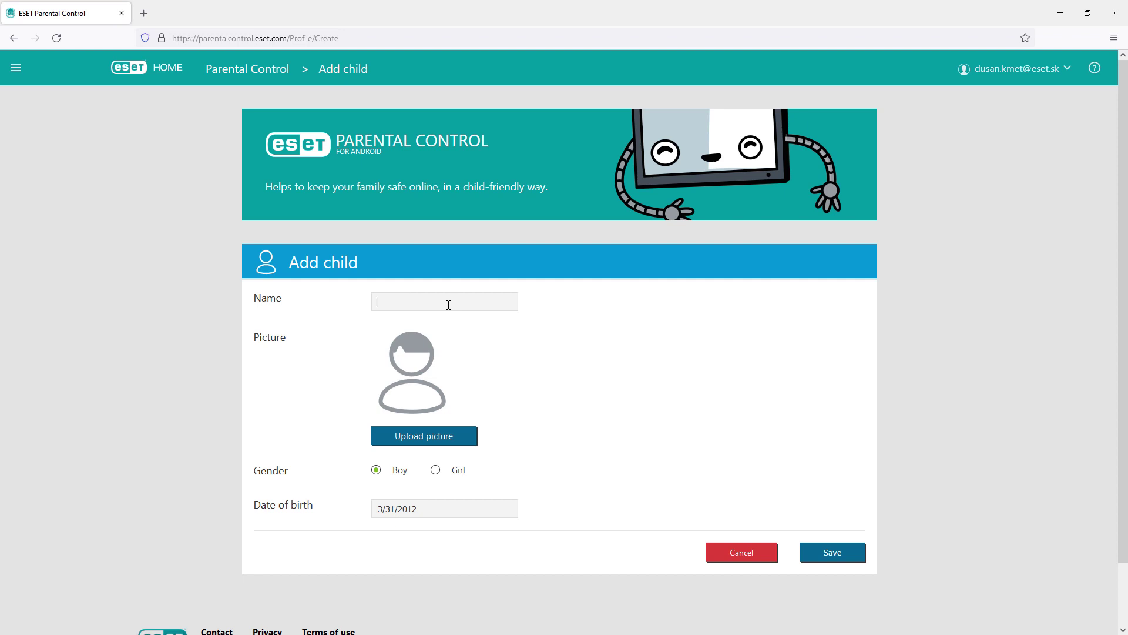
click(395, 509)
click(468, 362)
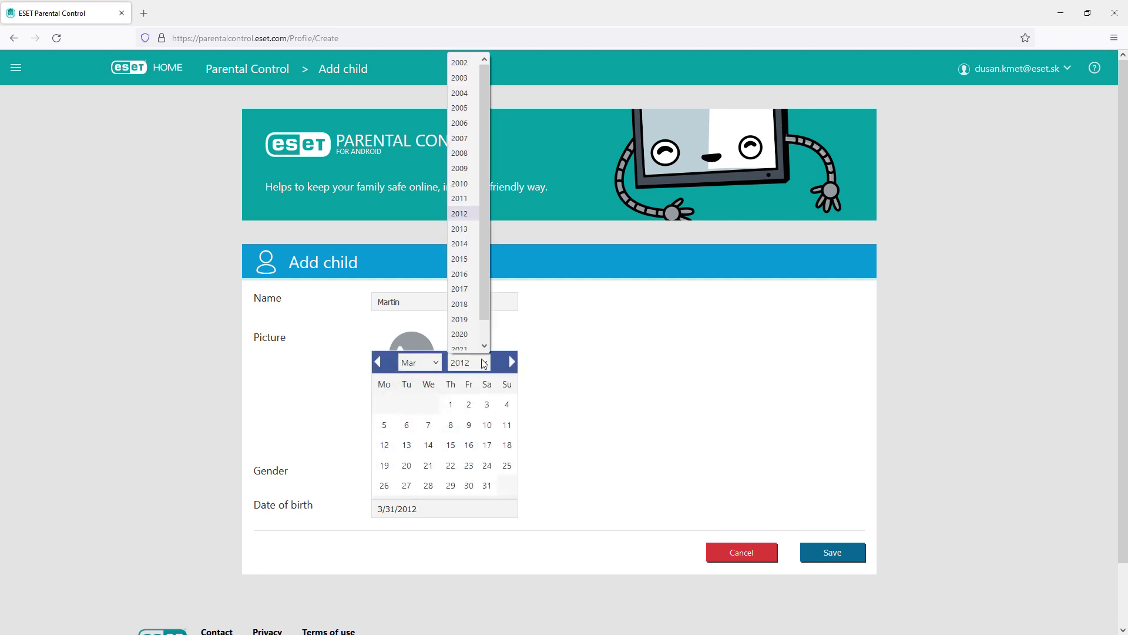
click(465, 257)
click(419, 362)
click(420, 435)
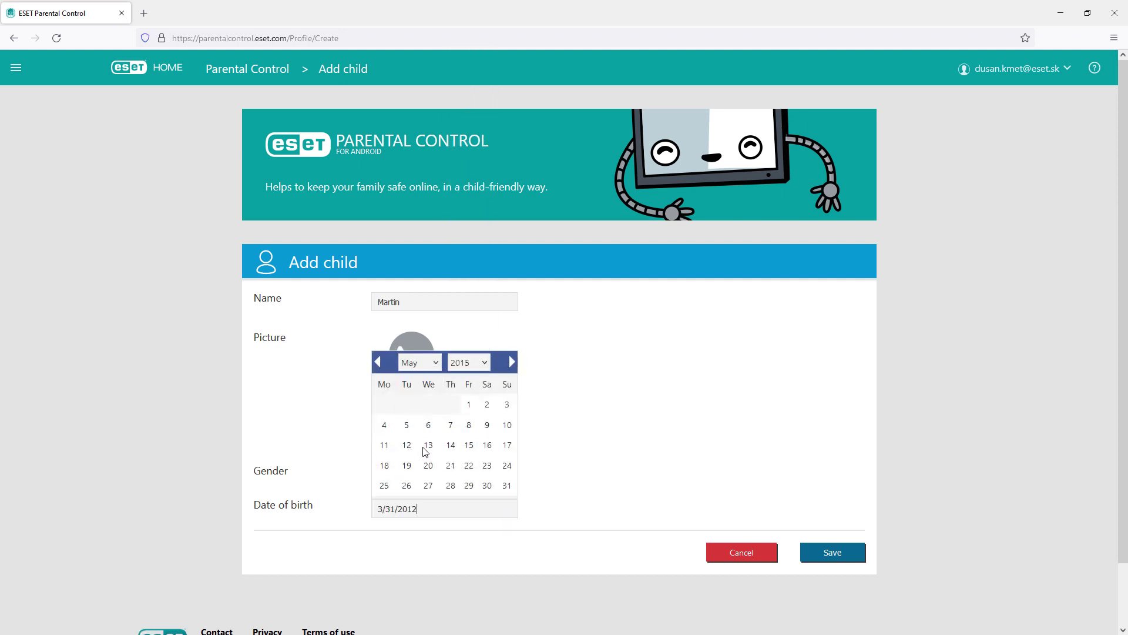
click(428, 465)
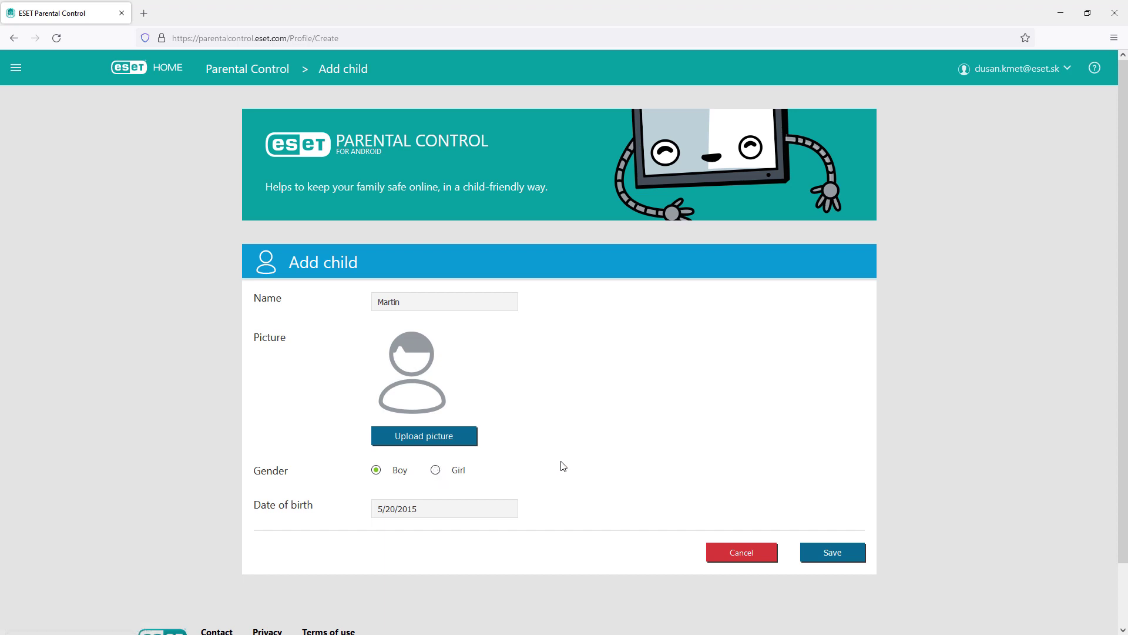
click(836, 559)
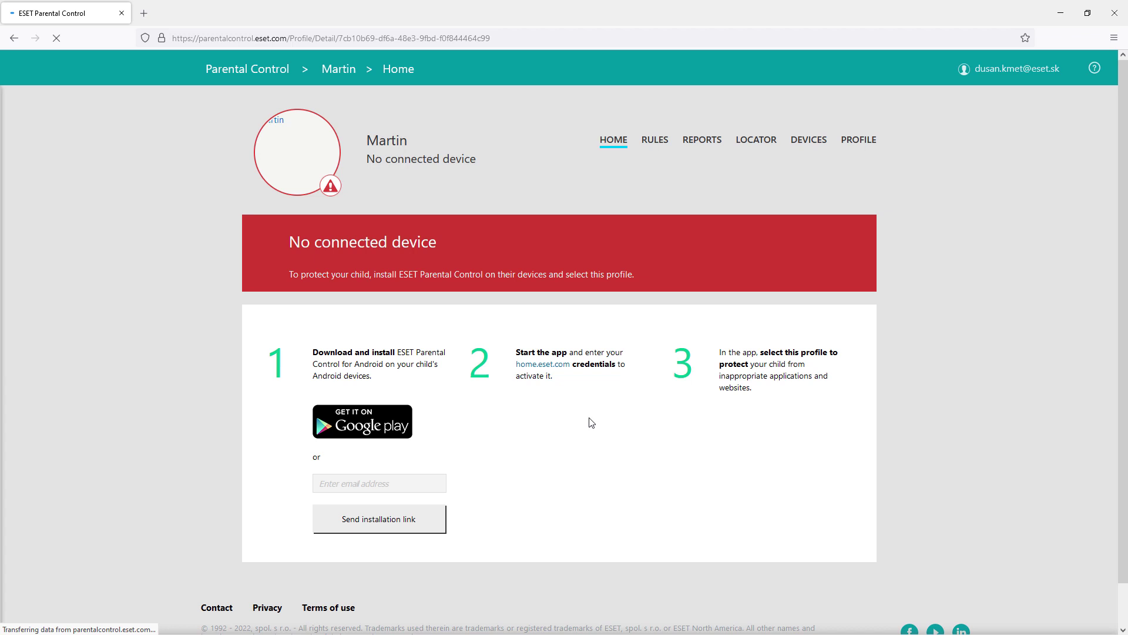
click(369, 479)
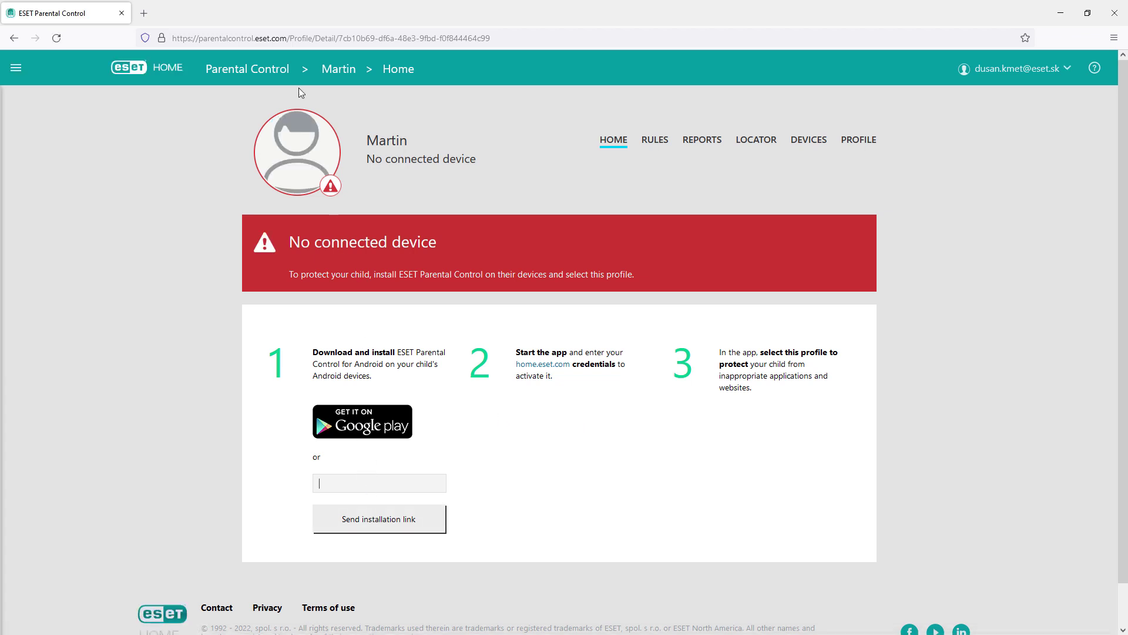
click(271, 69)
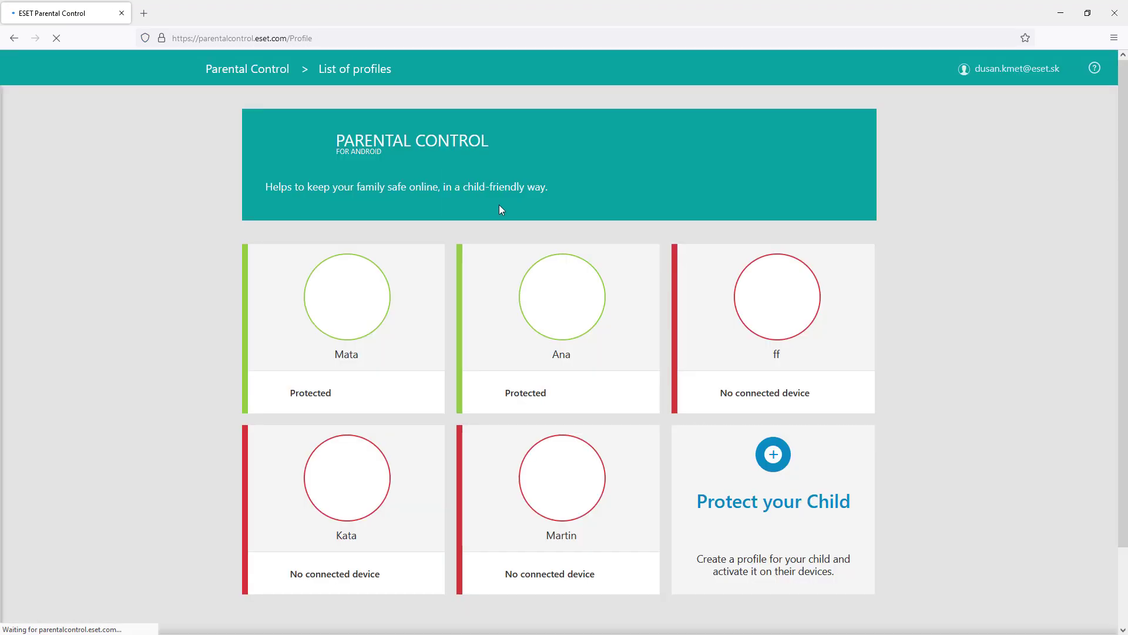
click(560, 301)
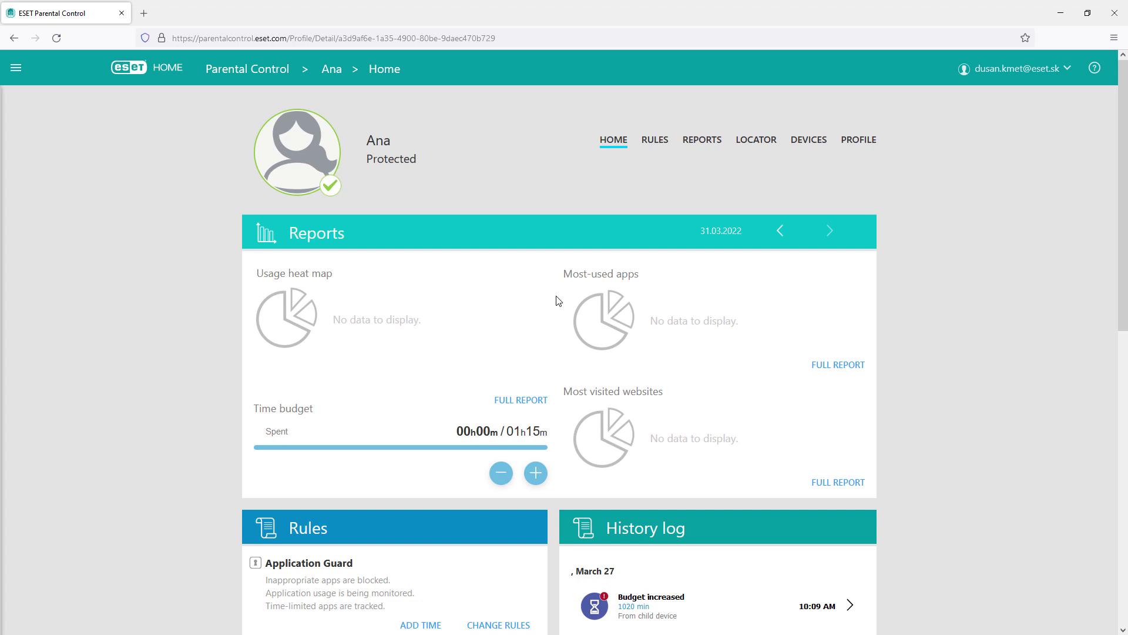
click(780, 232)
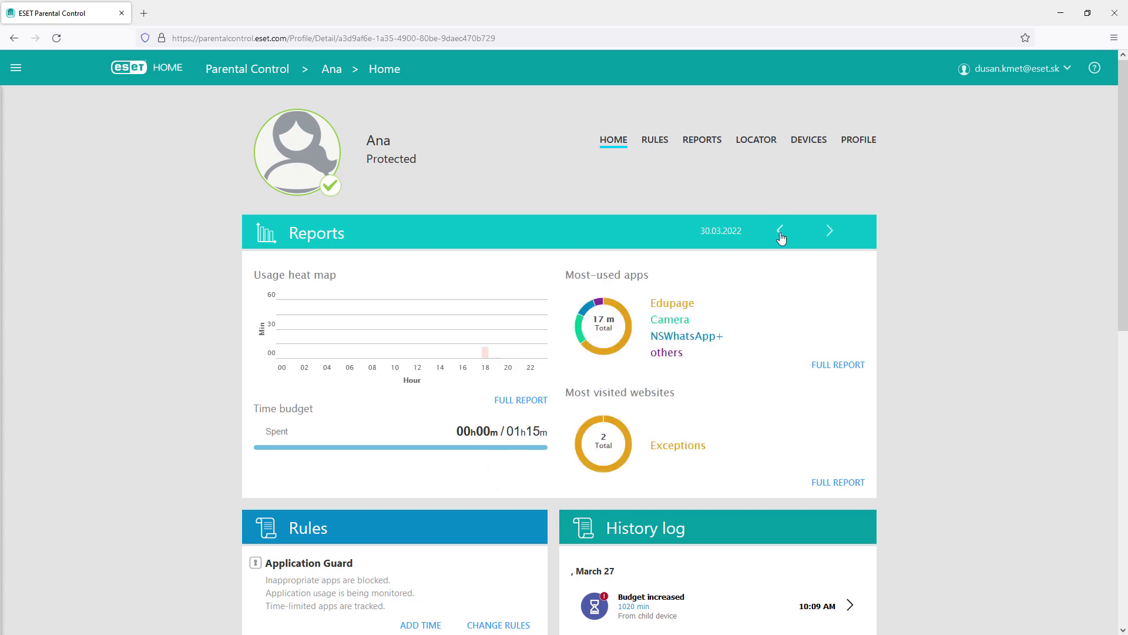
click(780, 234)
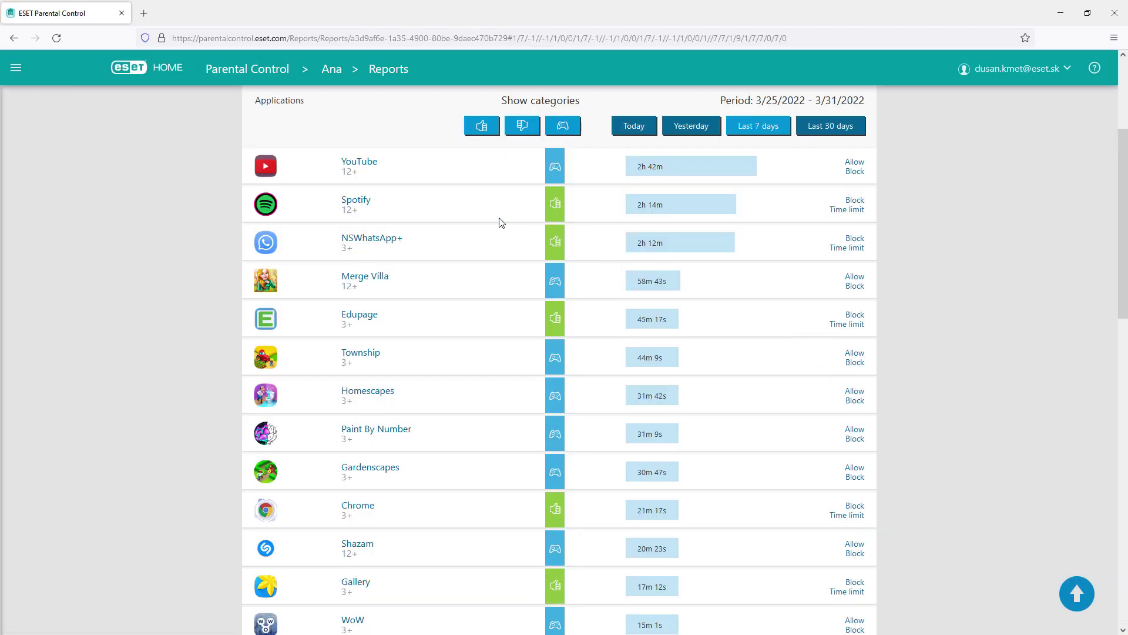
click(14, 38)
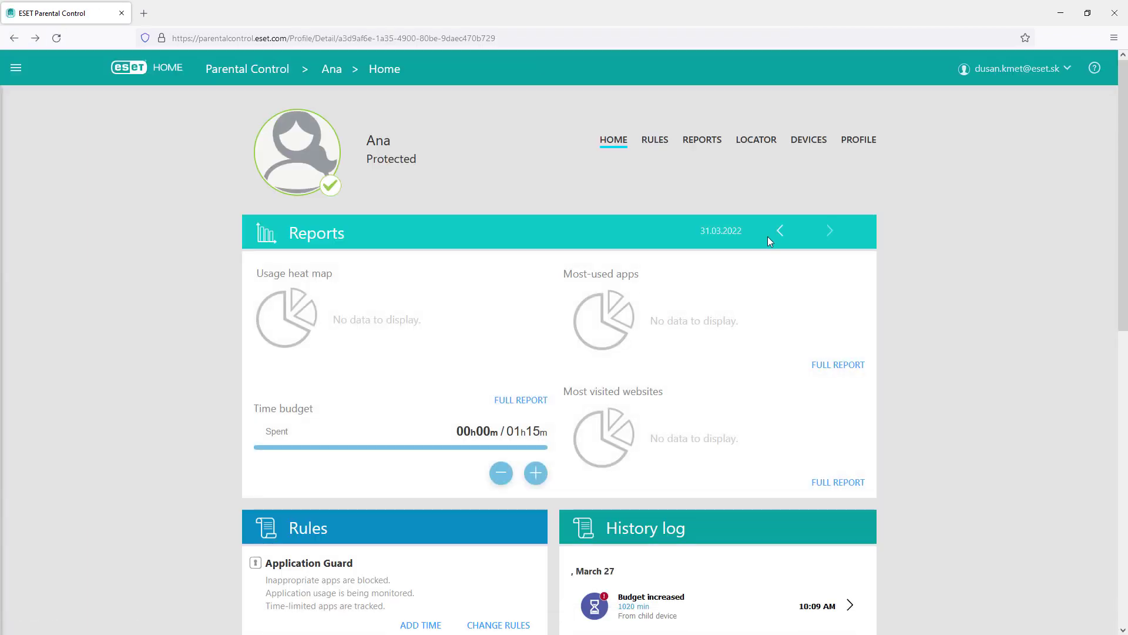
click(780, 231)
click(780, 230)
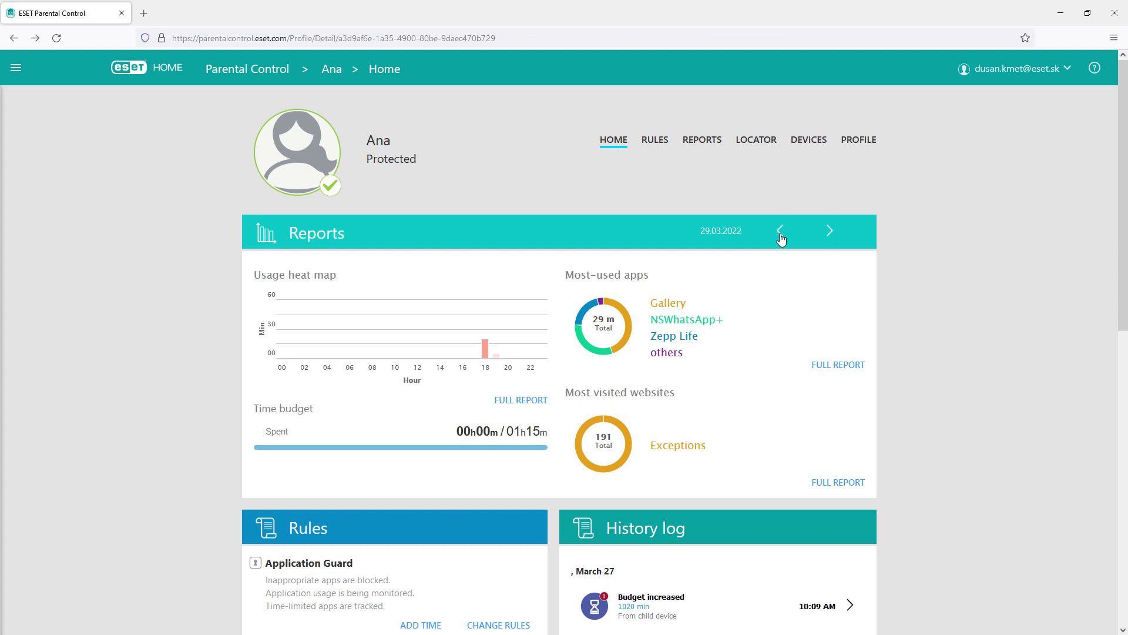
click(780, 235)
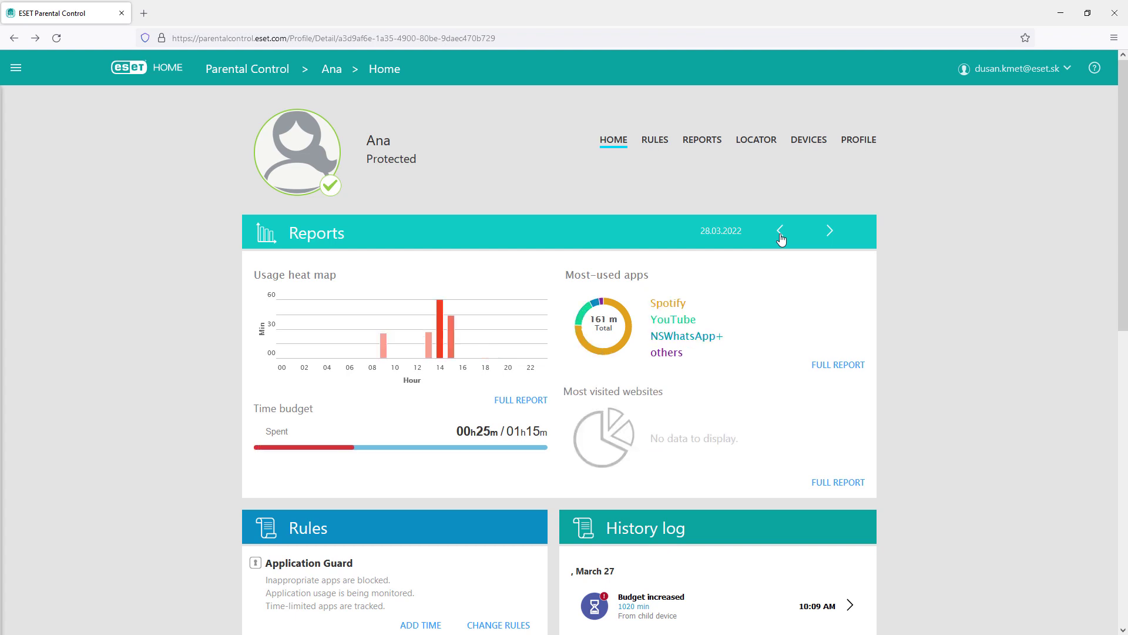
Scroll down Ana's home page to the Child Locator map and back up
mouse_move(428, 353)
scroll(558, 466, down, 6)
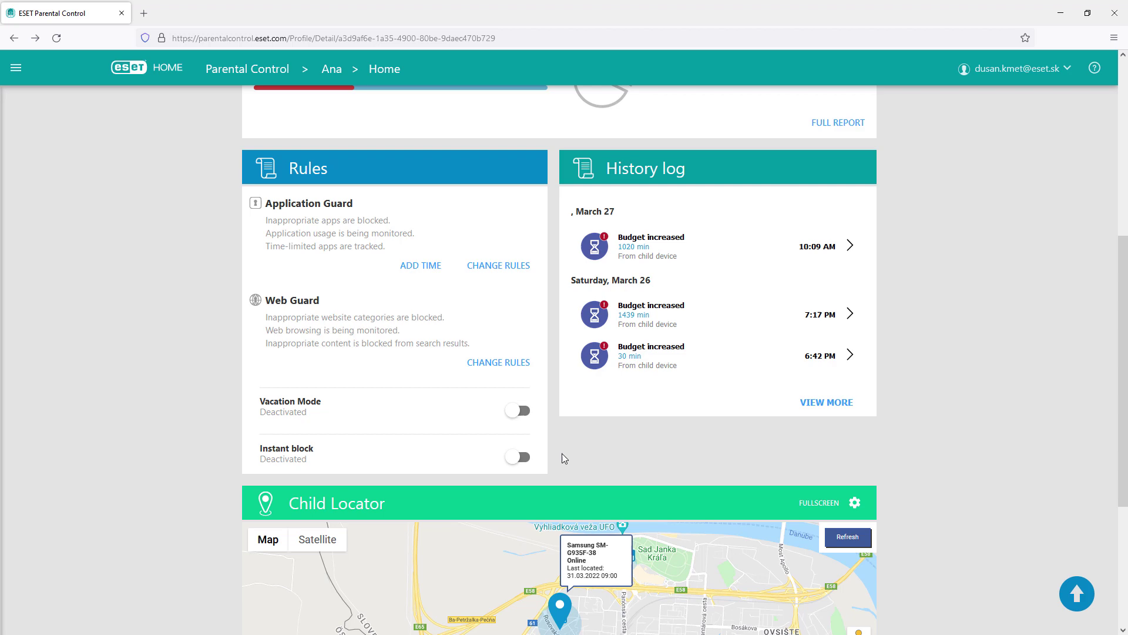
scroll(563, 453, down, 4)
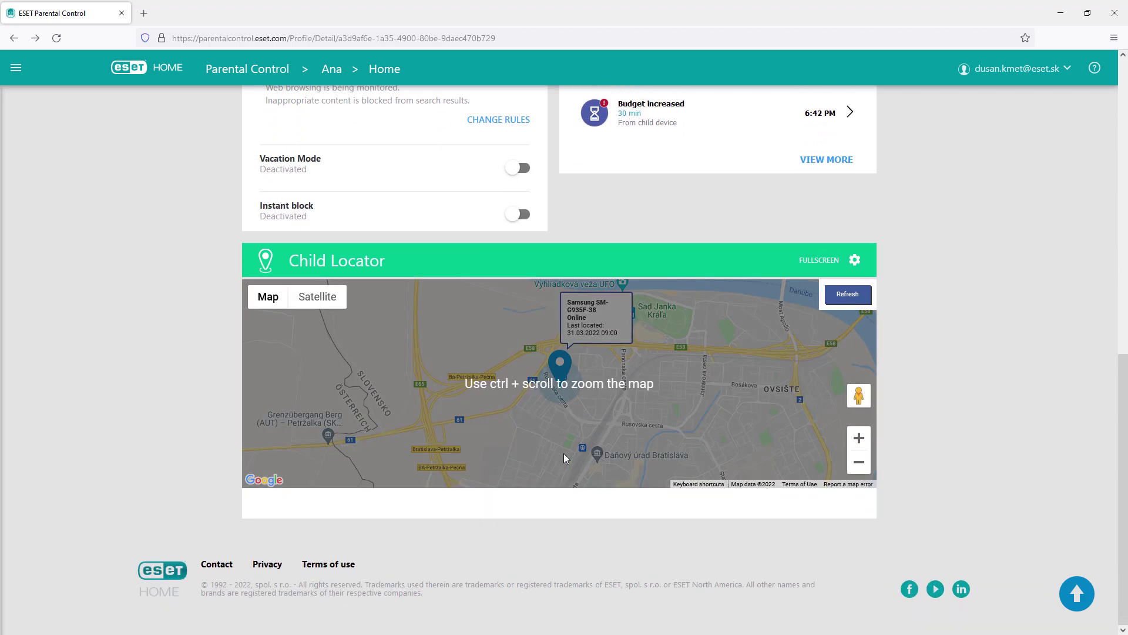
scroll(563, 453, up, 9)
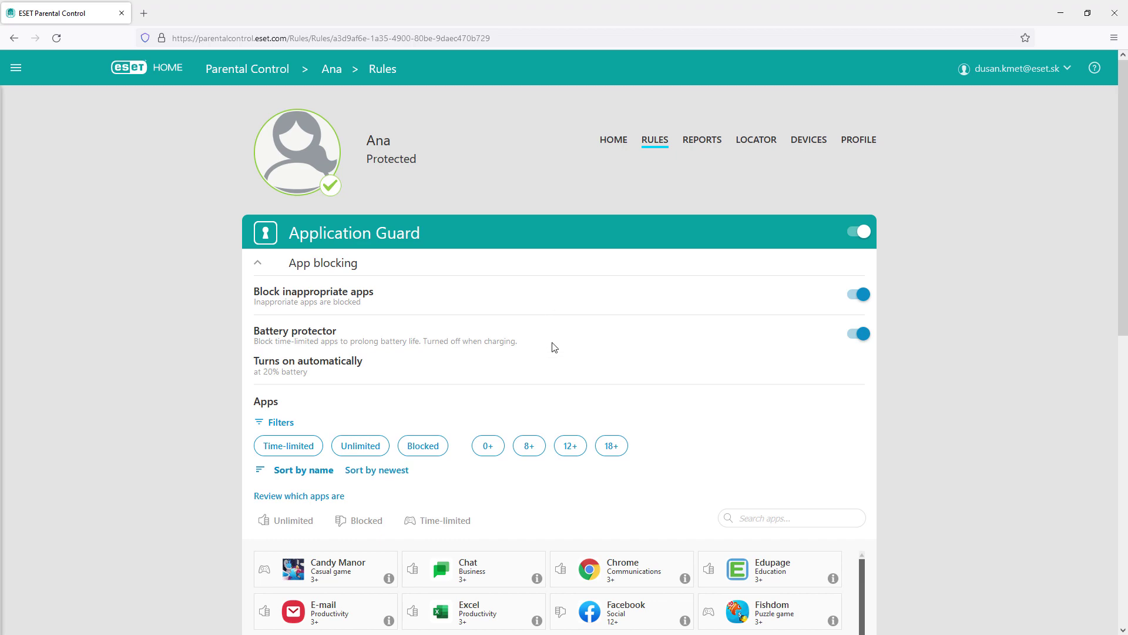
scroll(557, 341, down, 3)
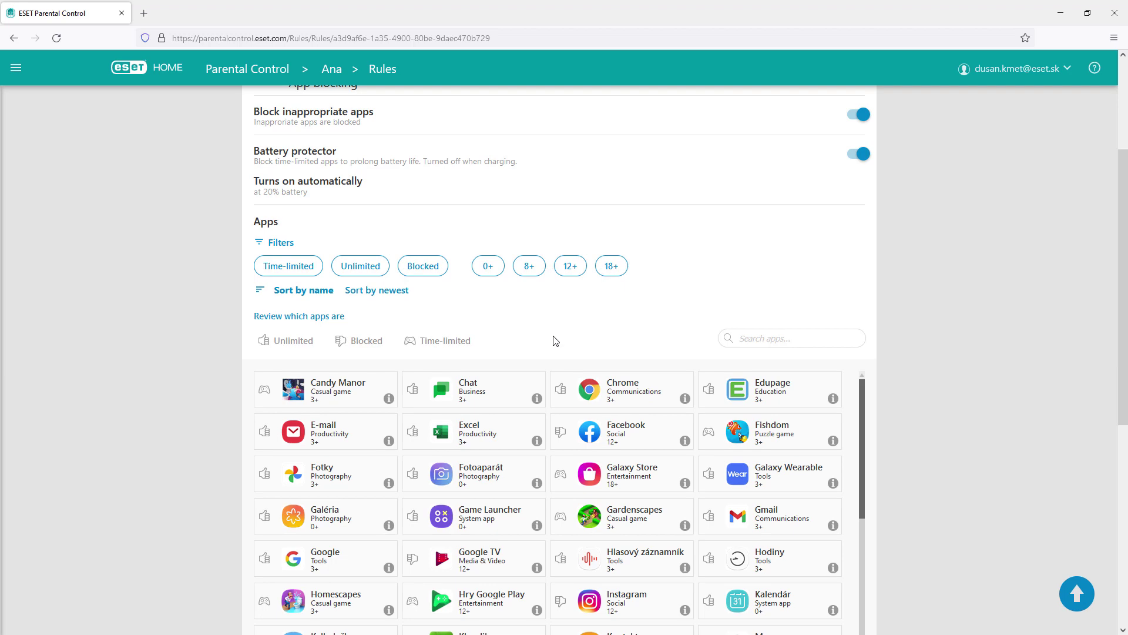
click(285, 270)
click(370, 272)
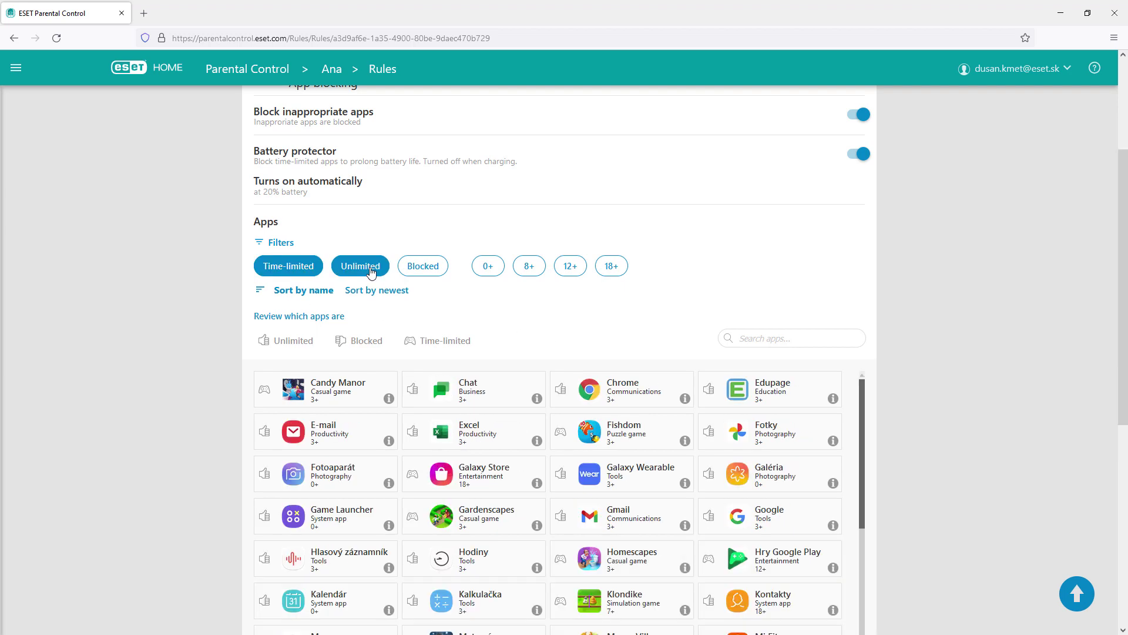
click(371, 272)
click(303, 269)
click(529, 271)
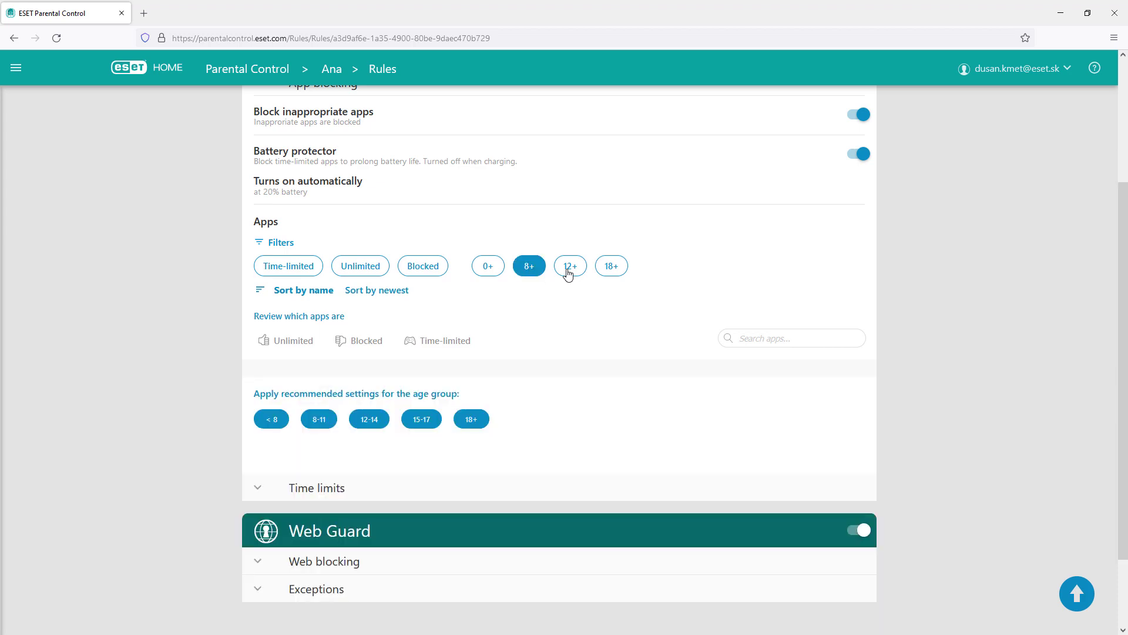
click(567, 272)
click(566, 269)
click(529, 269)
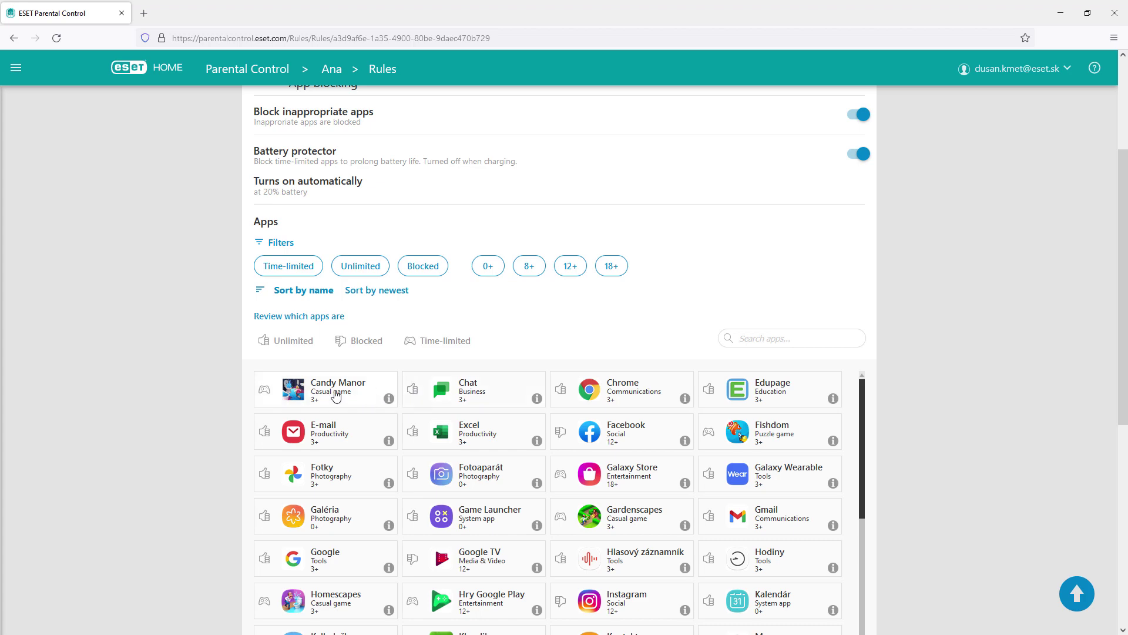
scroll(217, 387, down, 3)
scroll(217, 386, down, 3)
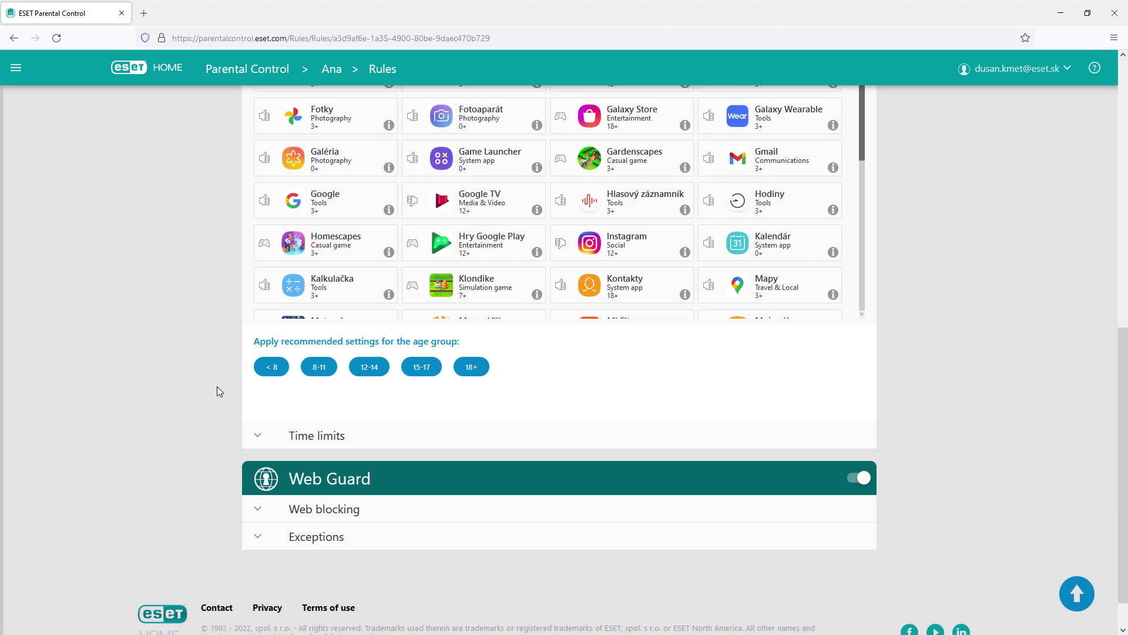
Expand Ana's time limits and test blocking Wednesday and Thursday 12:00, then allow them again
click(258, 434)
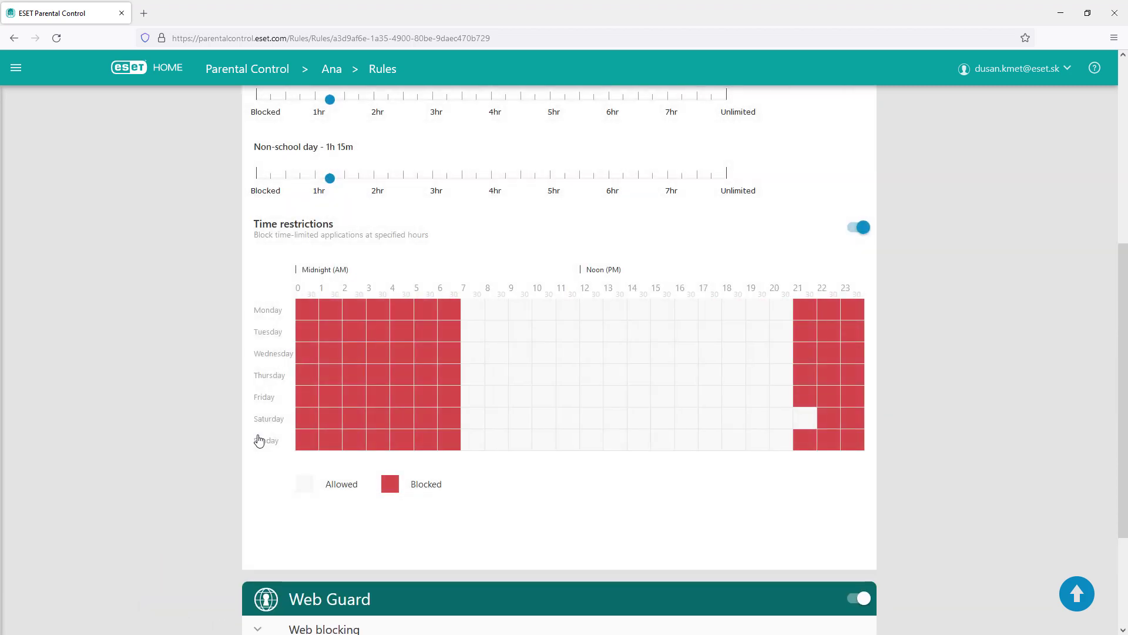
scroll(258, 439, up, 3)
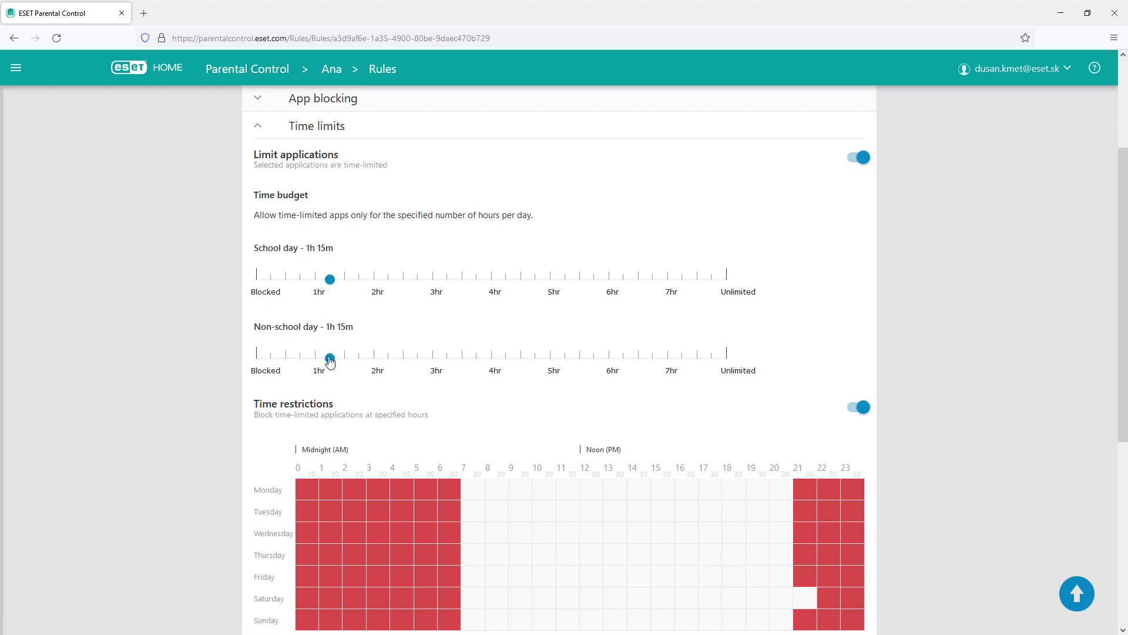
scroll(353, 361, down, 3)
click(585, 357)
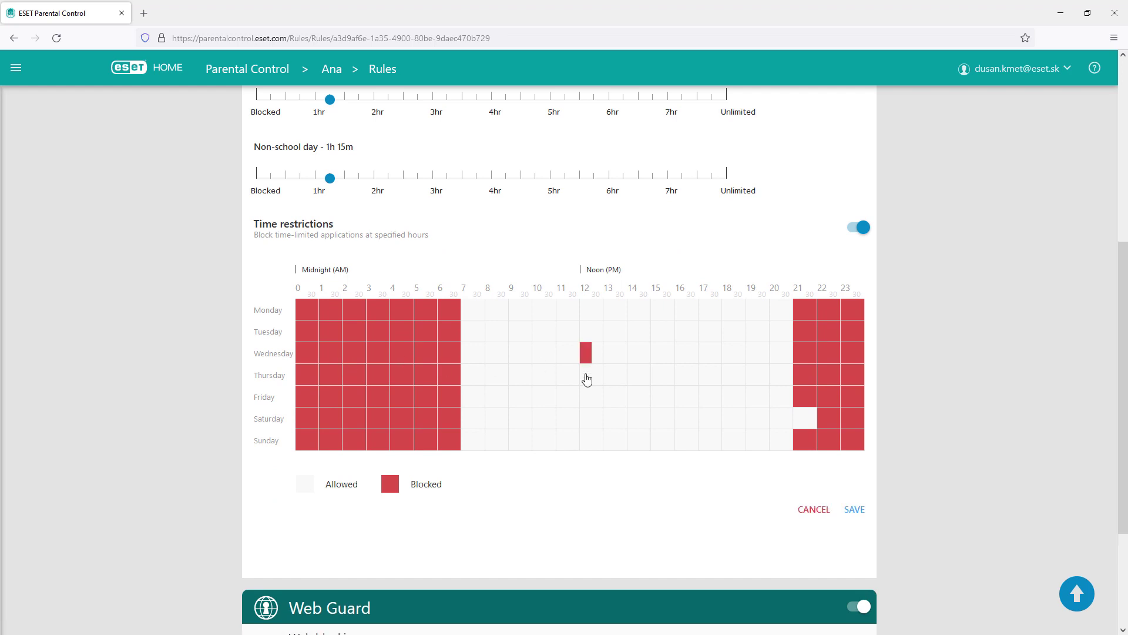
click(586, 379)
click(586, 379)
click(588, 358)
scroll(589, 361, down, 3)
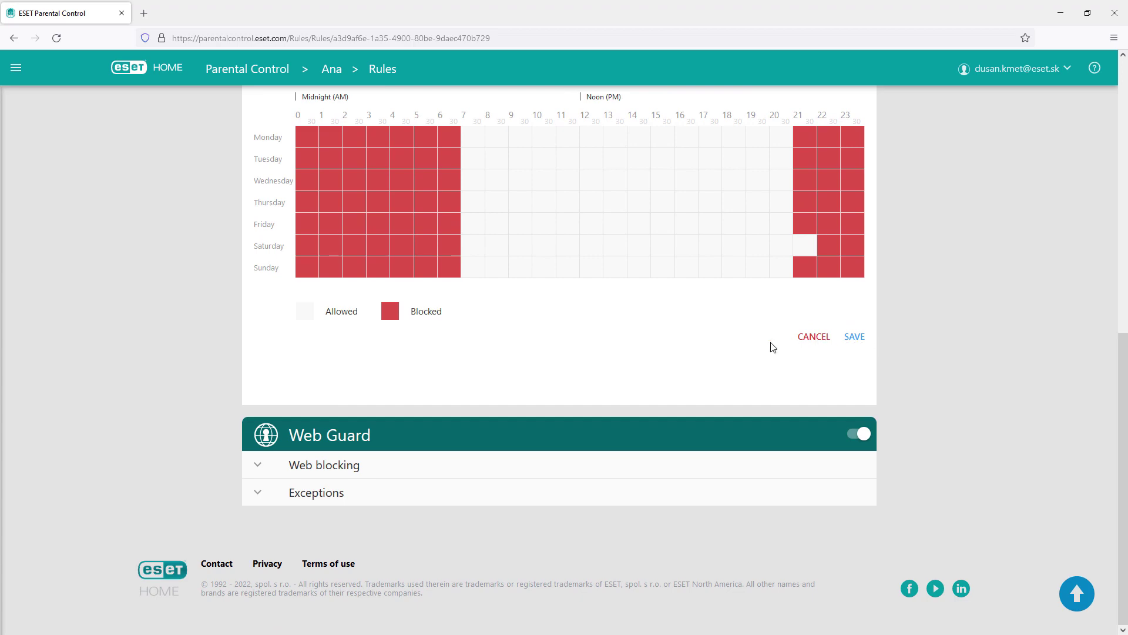
Expand Web blocking and toggle Business & Careers to inappropriate and back to appropriate
click(260, 466)
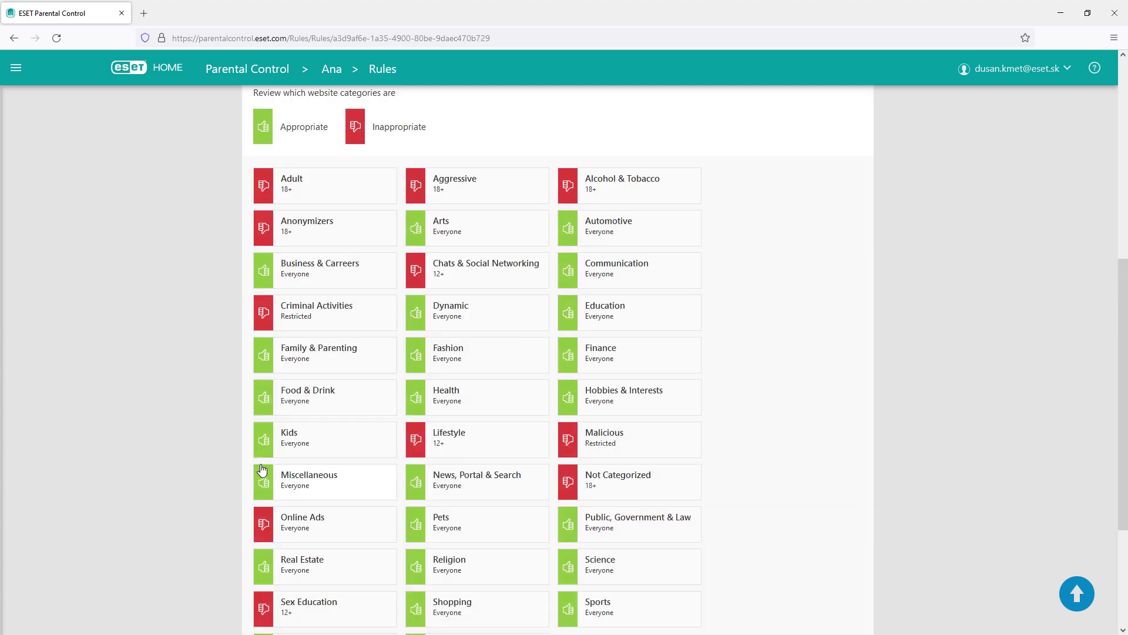
scroll(511, 449, up, 3)
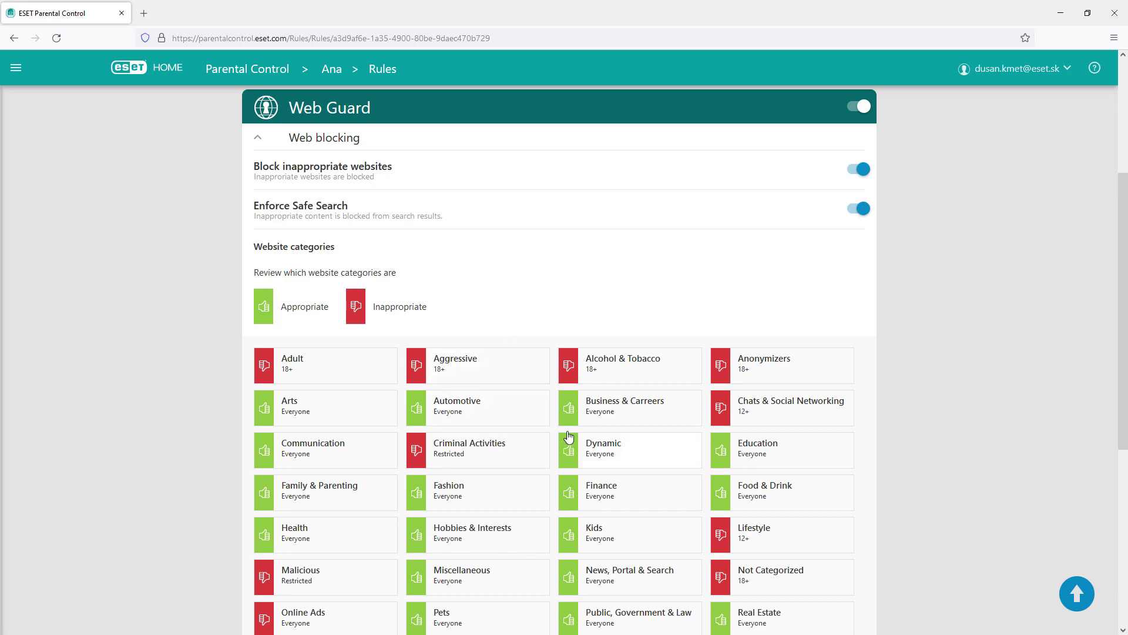
click(570, 413)
click(570, 412)
scroll(547, 415, down, 3)
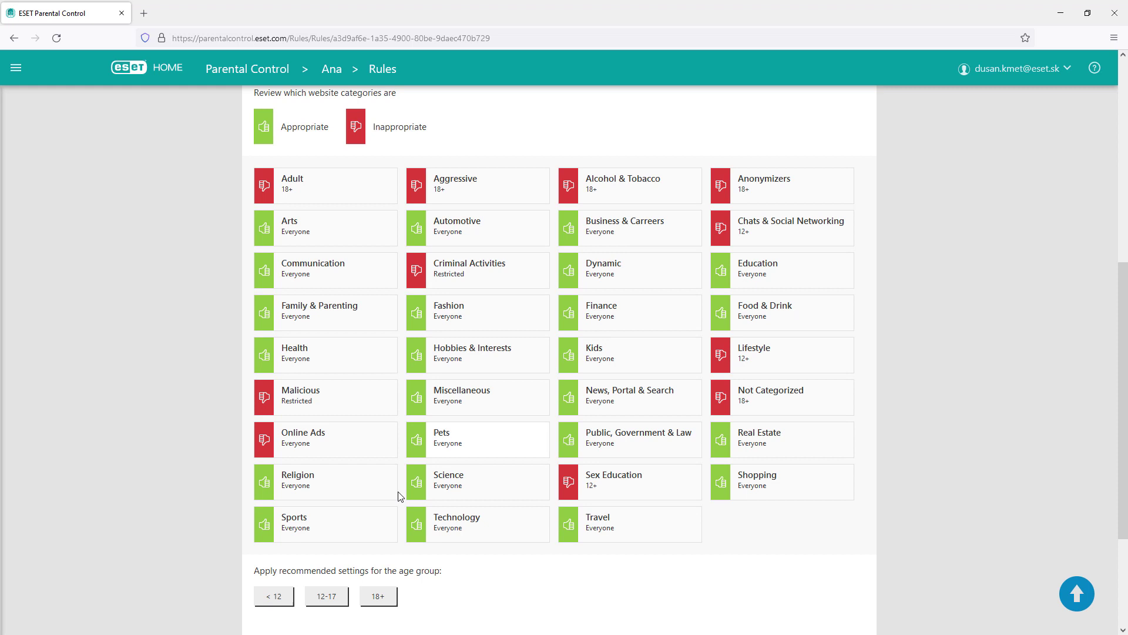
Try the <12, 12-17 and 18+ category presets, cancel the changes, and expand Exceptions
click(283, 596)
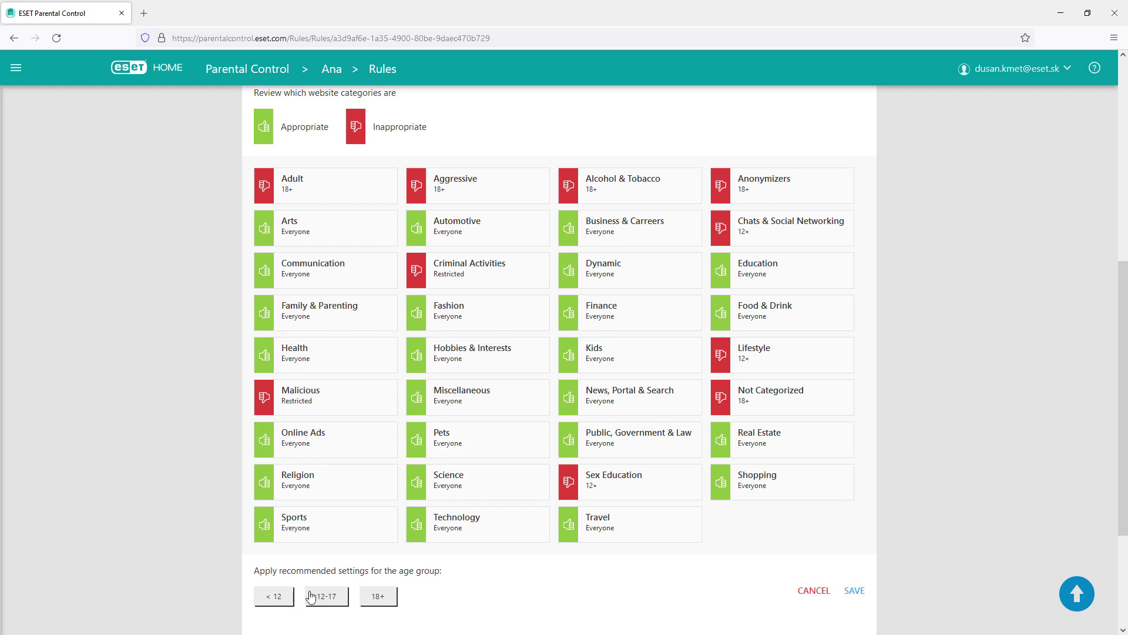
click(329, 596)
click(379, 597)
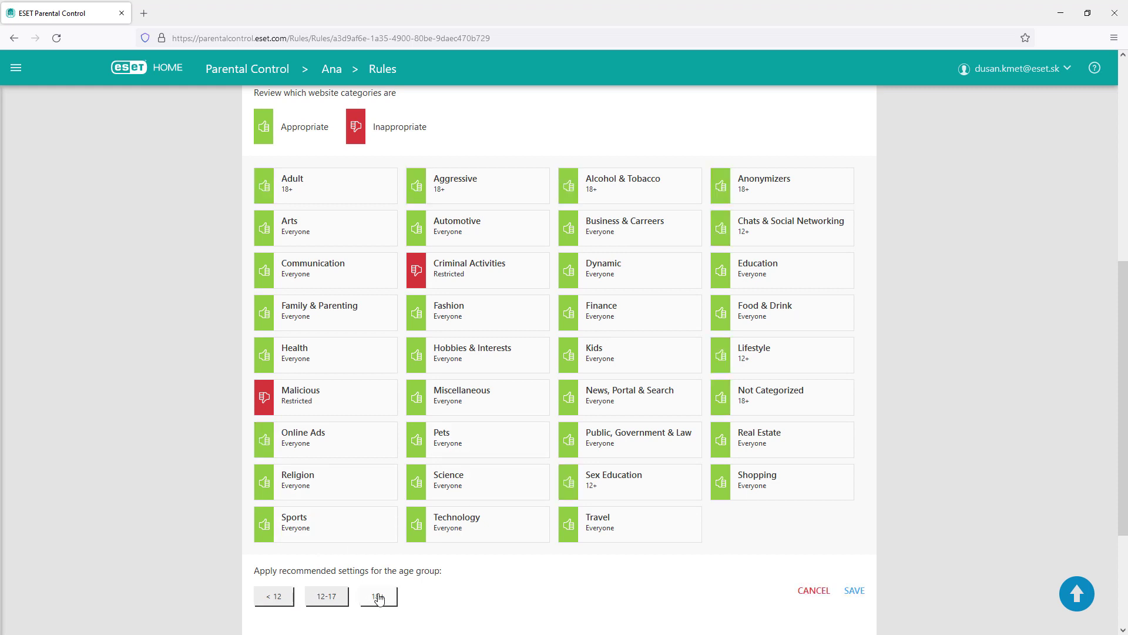
click(280, 602)
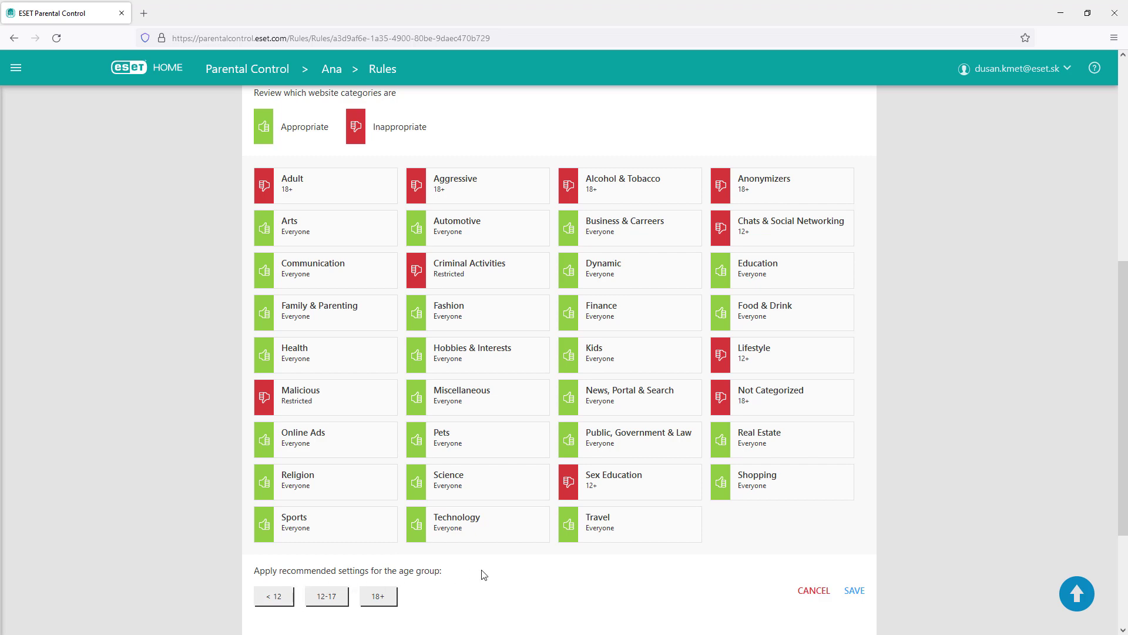
scroll(520, 570, down, 3)
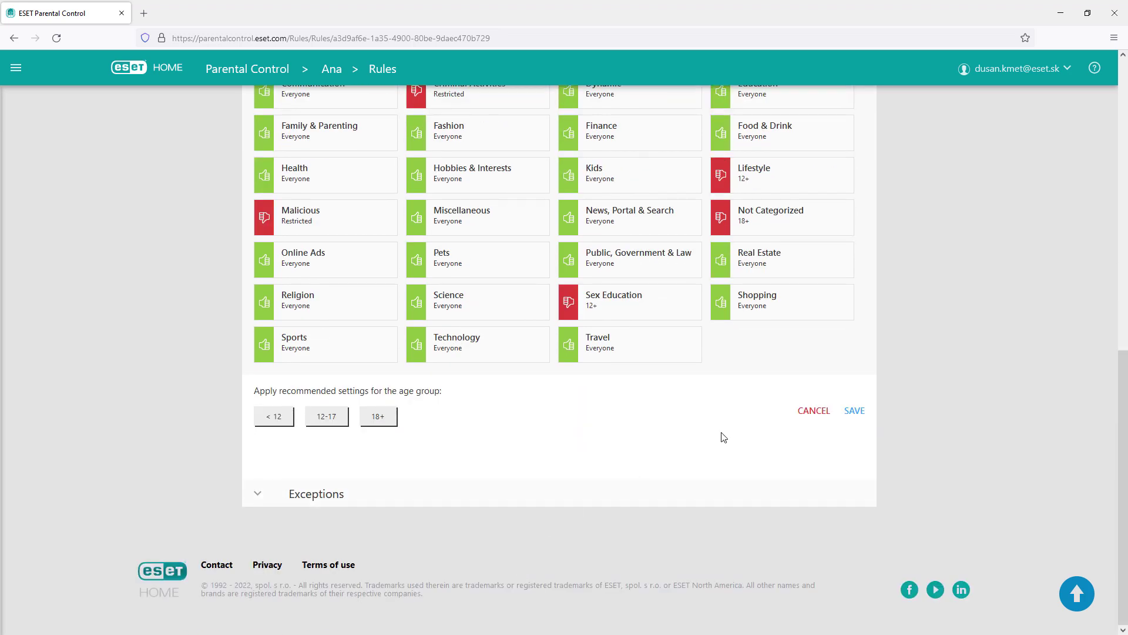
click(814, 411)
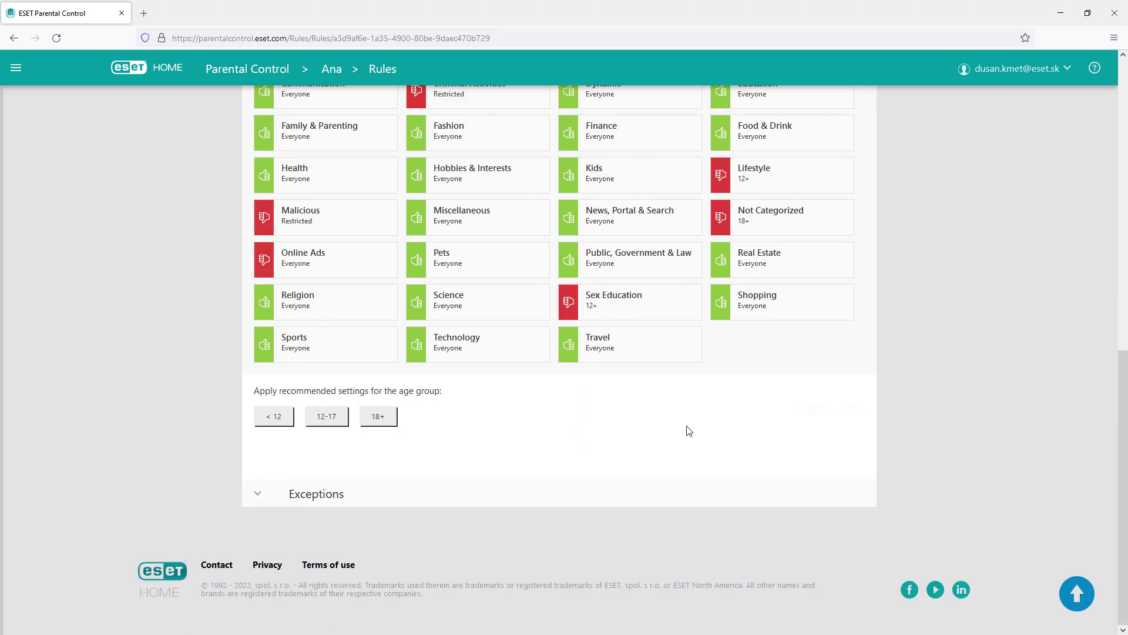
click(263, 501)
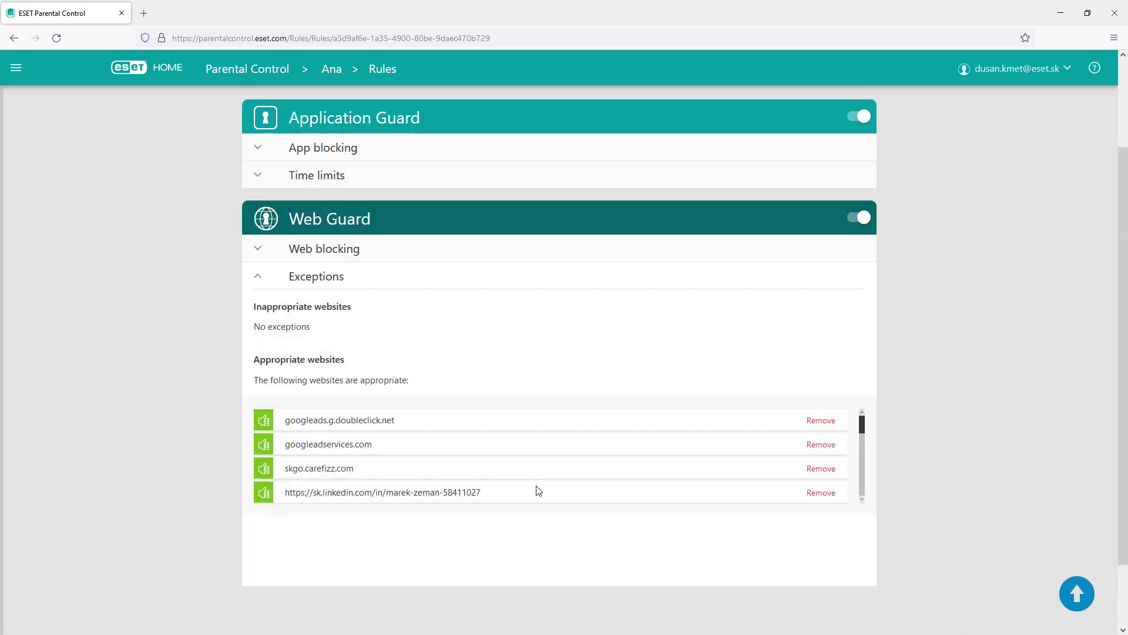
scroll(535, 402, up, 2)
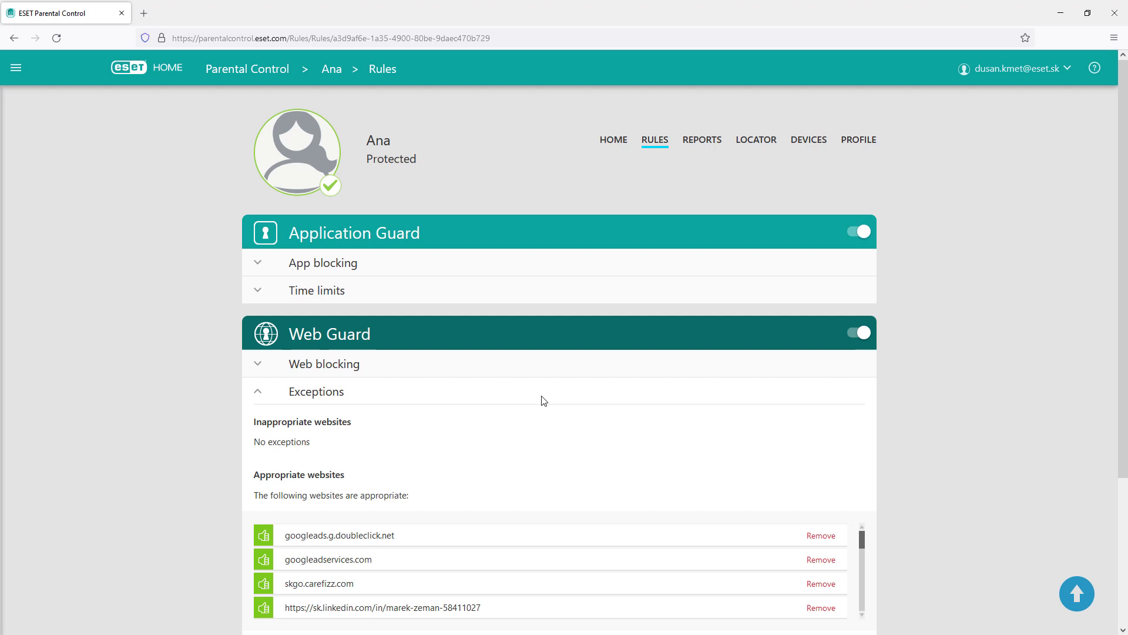
Show Ana's most-used apps for the last 30 days (3/2–3/31/2022) and browse the list
click(704, 147)
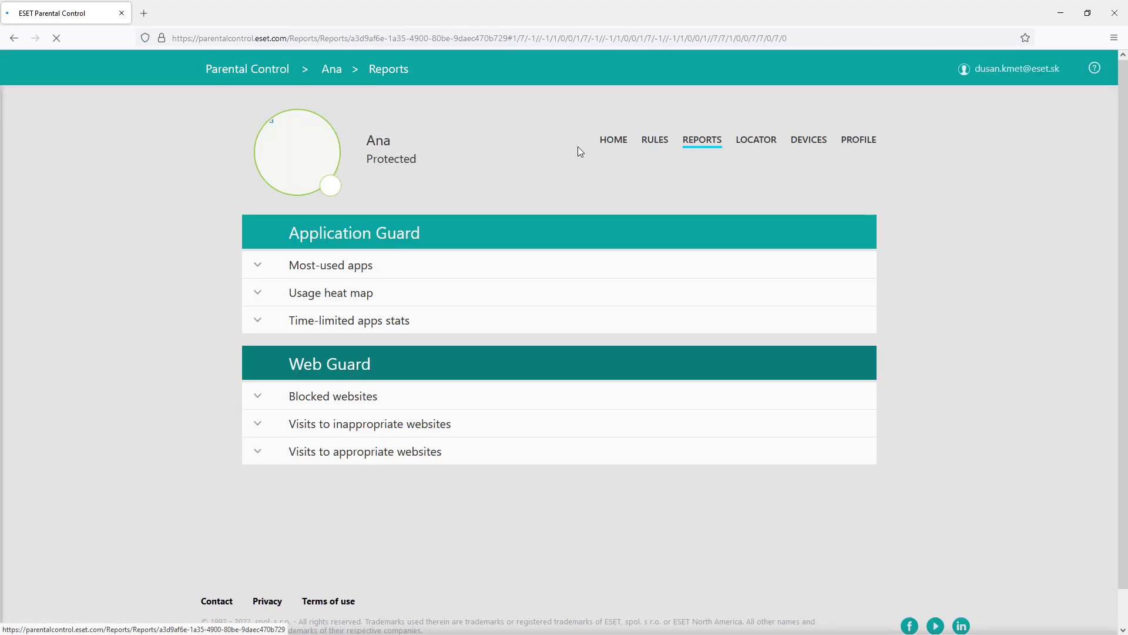
click(257, 269)
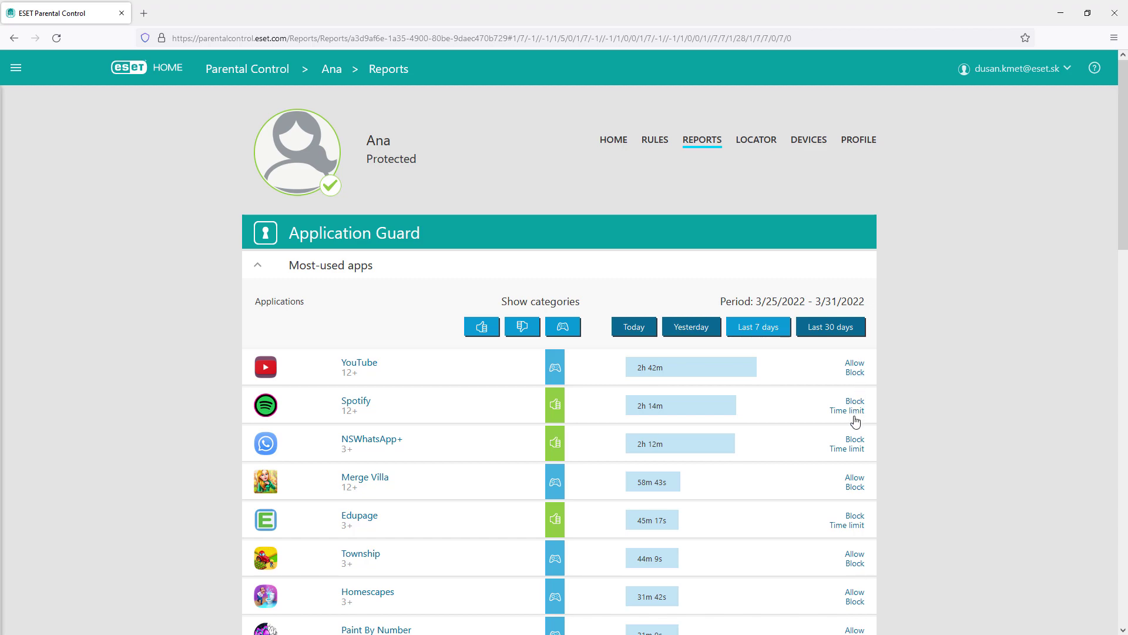
click(834, 331)
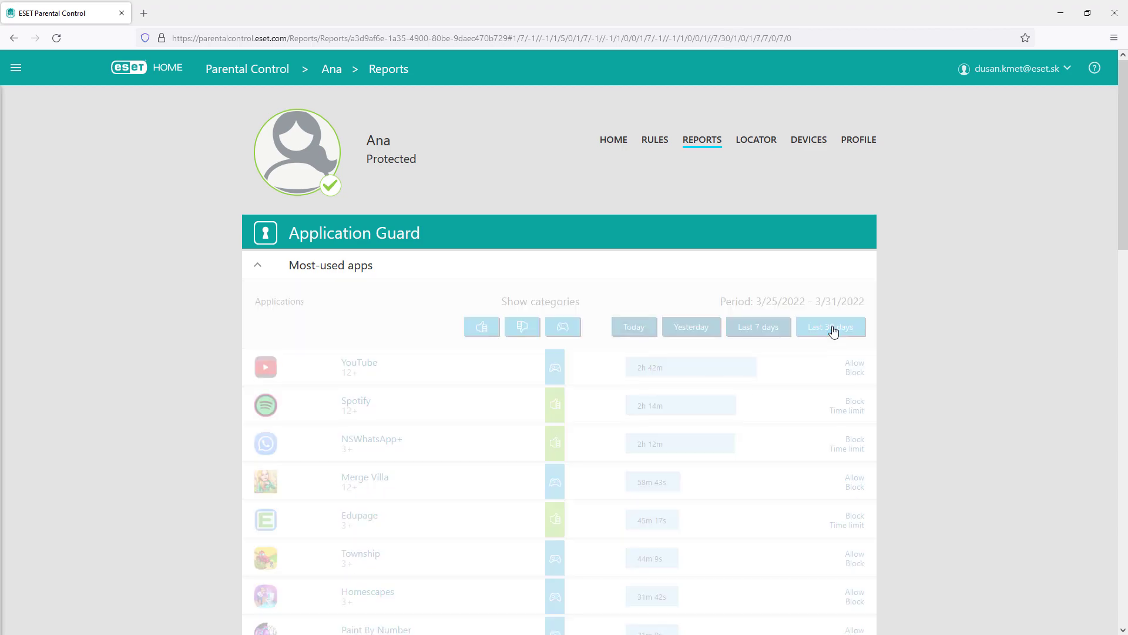
scroll(833, 329, down, 3)
scroll(833, 330, up, 3)
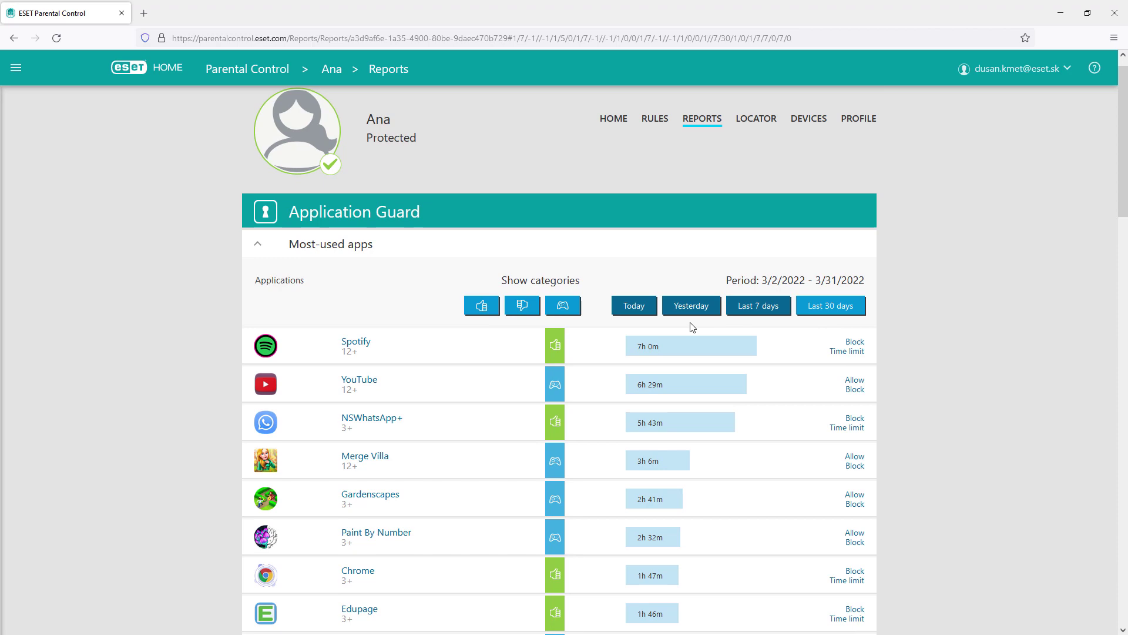
click(522, 308)
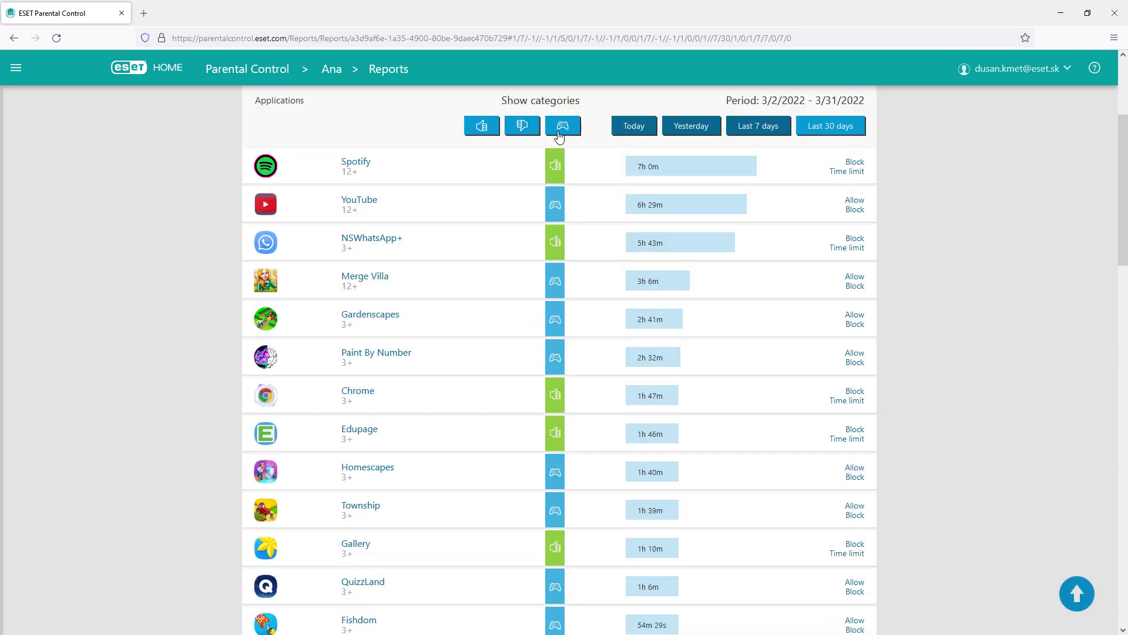
scroll(586, 356, down, 10)
scroll(585, 356, down, 10)
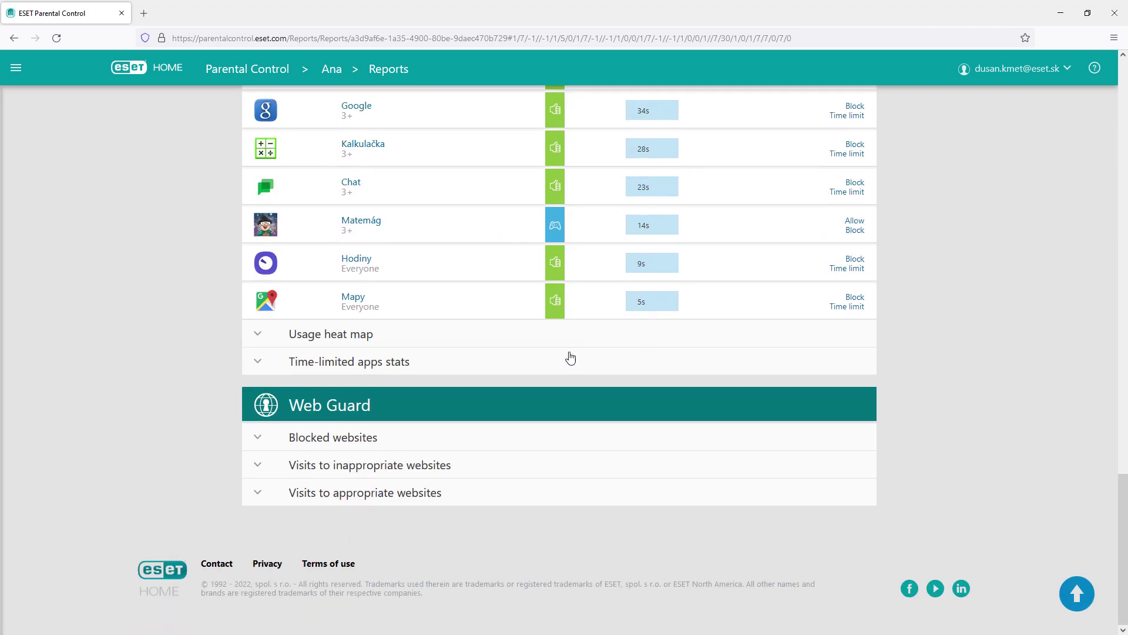
Expand the usage heat map and the time-limited apps chart, checking Saturday and Sunday values
click(258, 343)
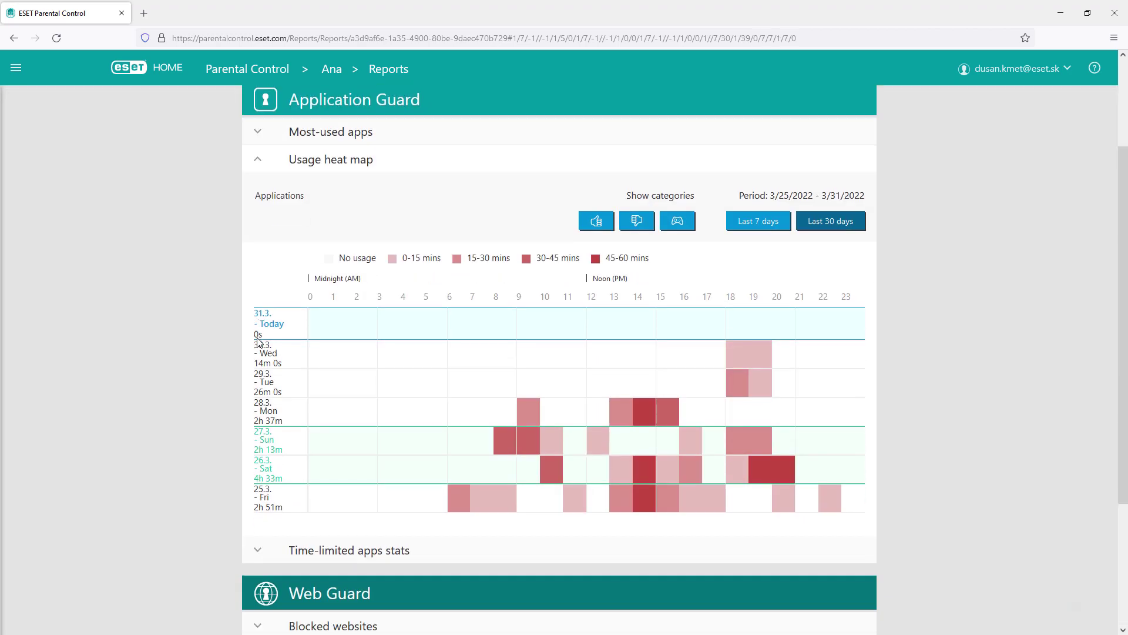
scroll(259, 342, up, 3)
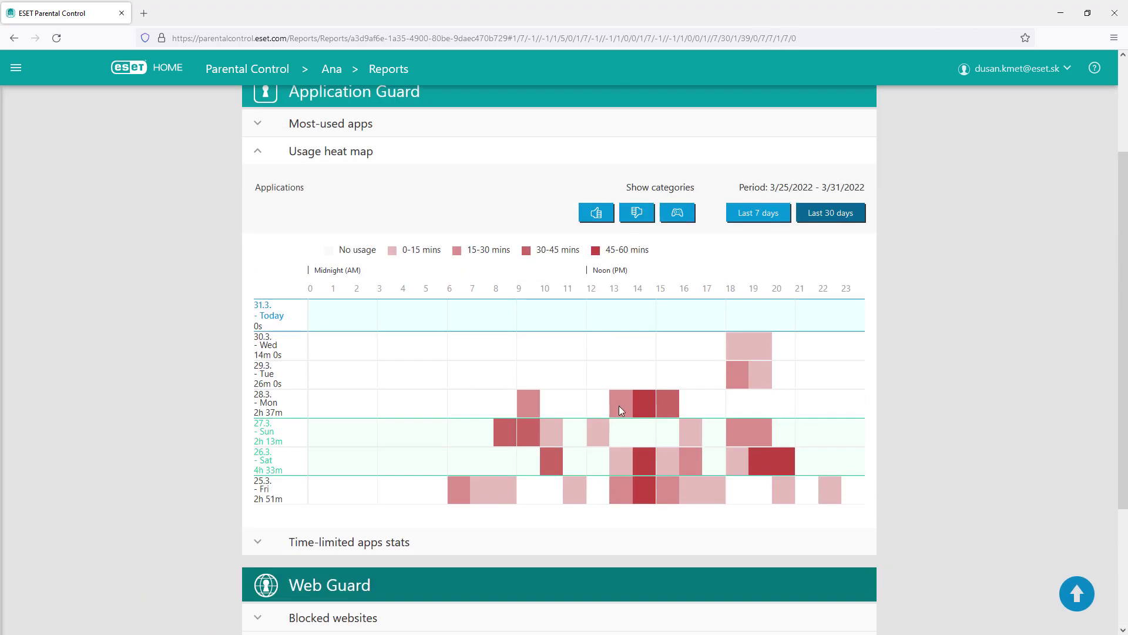
click(260, 543)
mouse_move(415, 423)
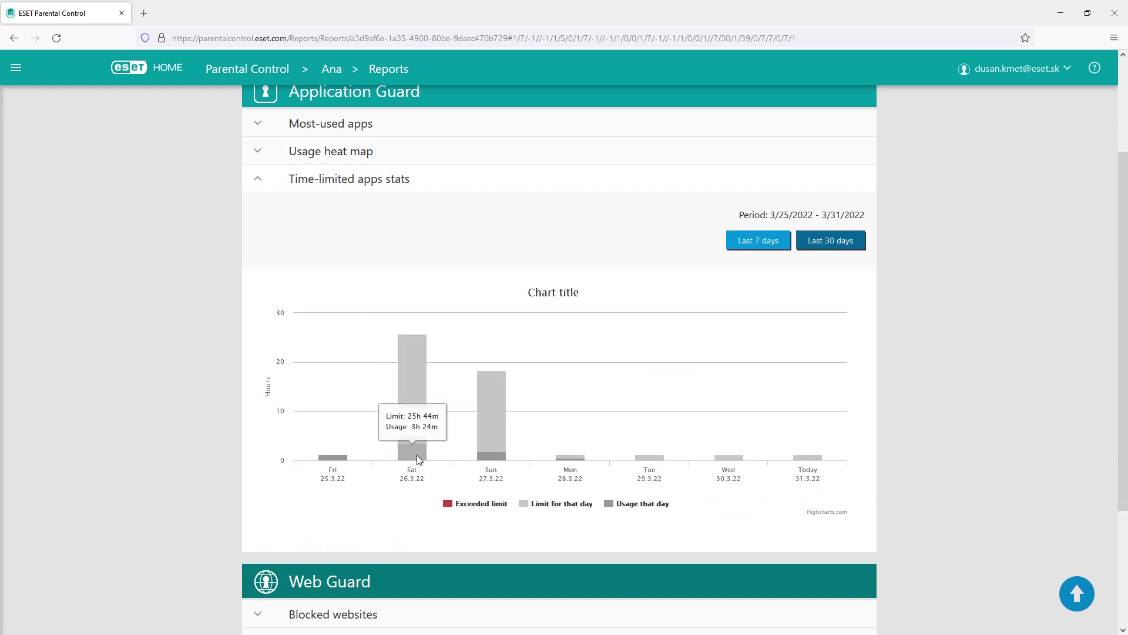
mouse_move(492, 448)
scroll(492, 448, down, 3)
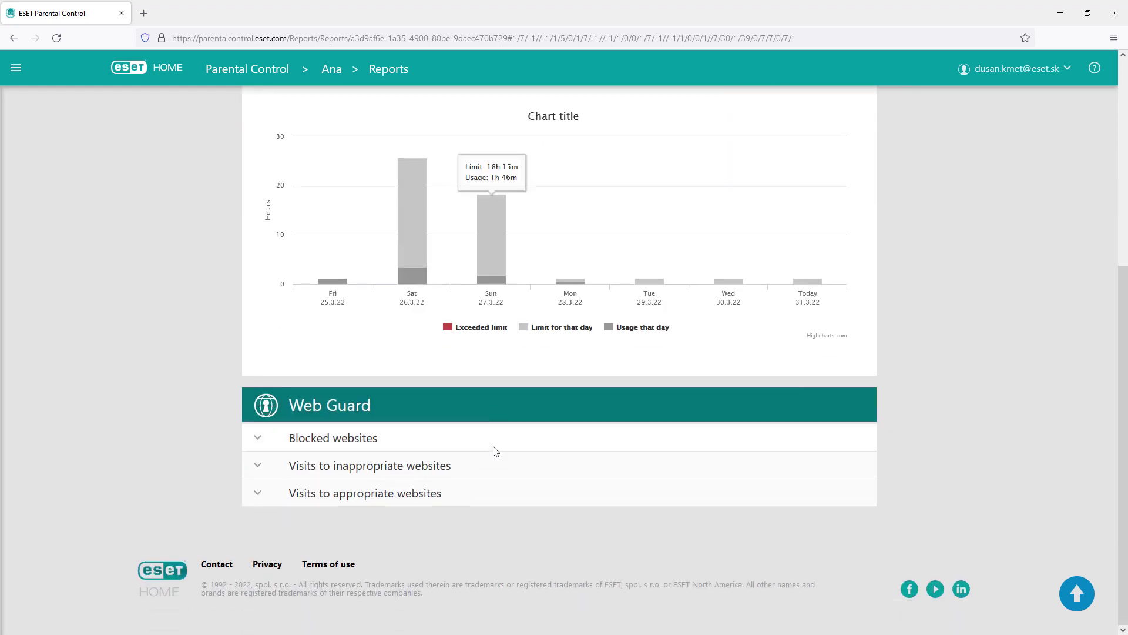
Check yesterday's blocked websites, then view appropriate-website visits, led by Exceptions at 124
click(260, 444)
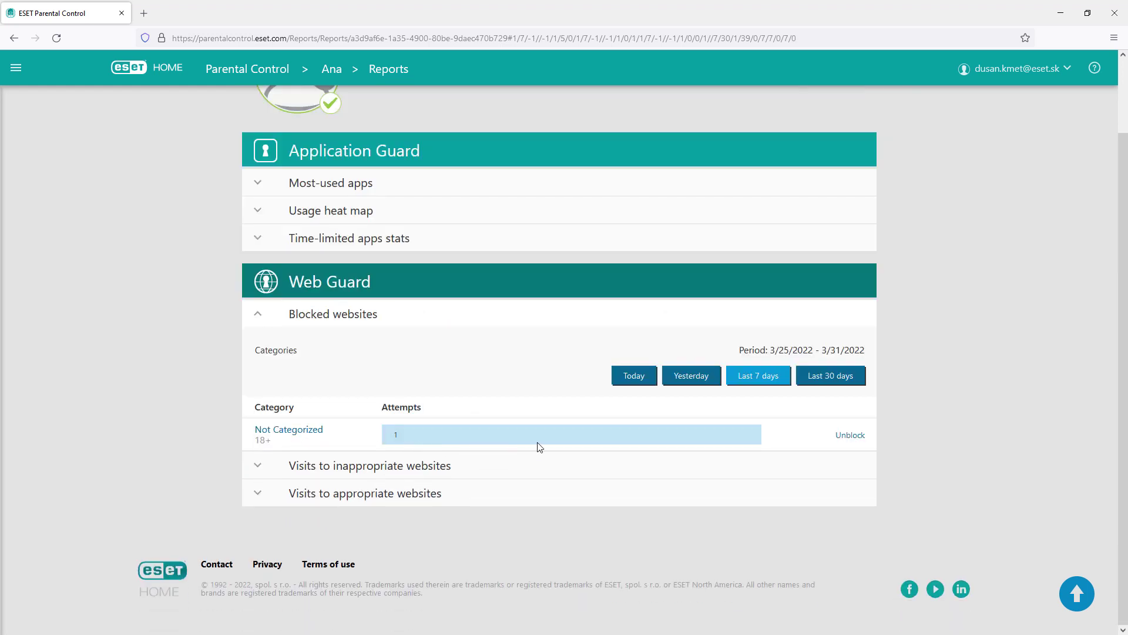
click(697, 376)
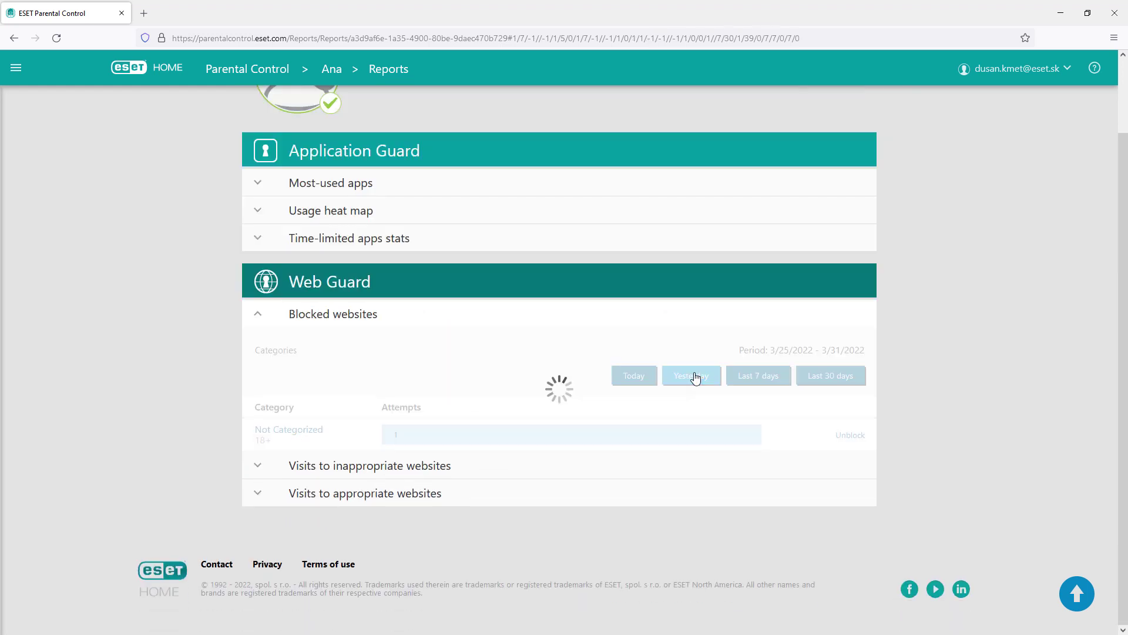
click(394, 465)
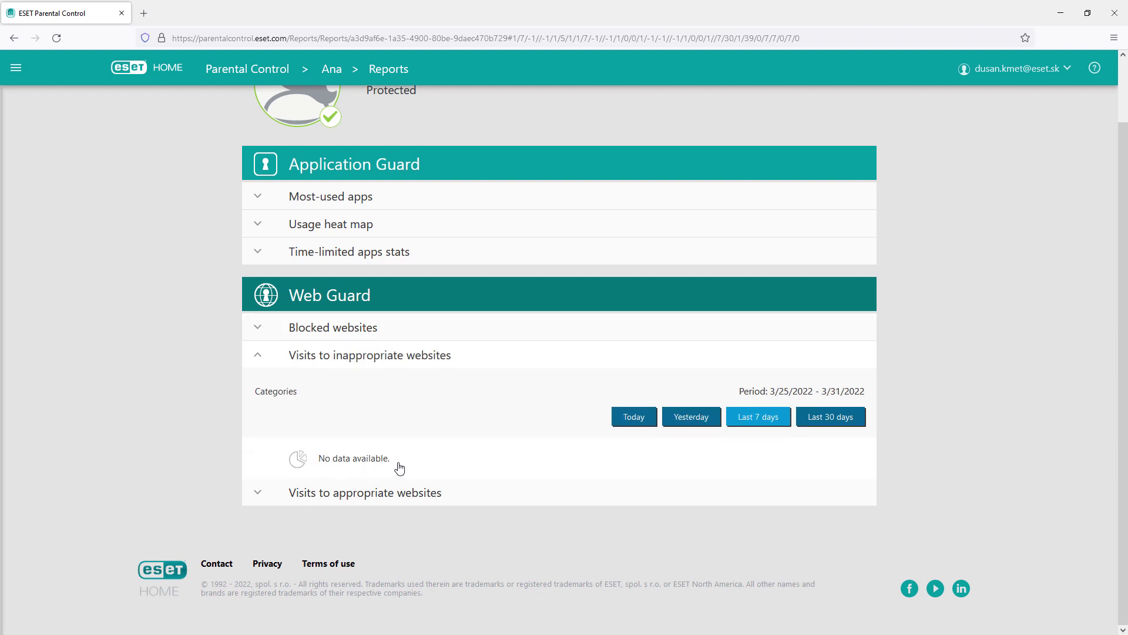
click(516, 494)
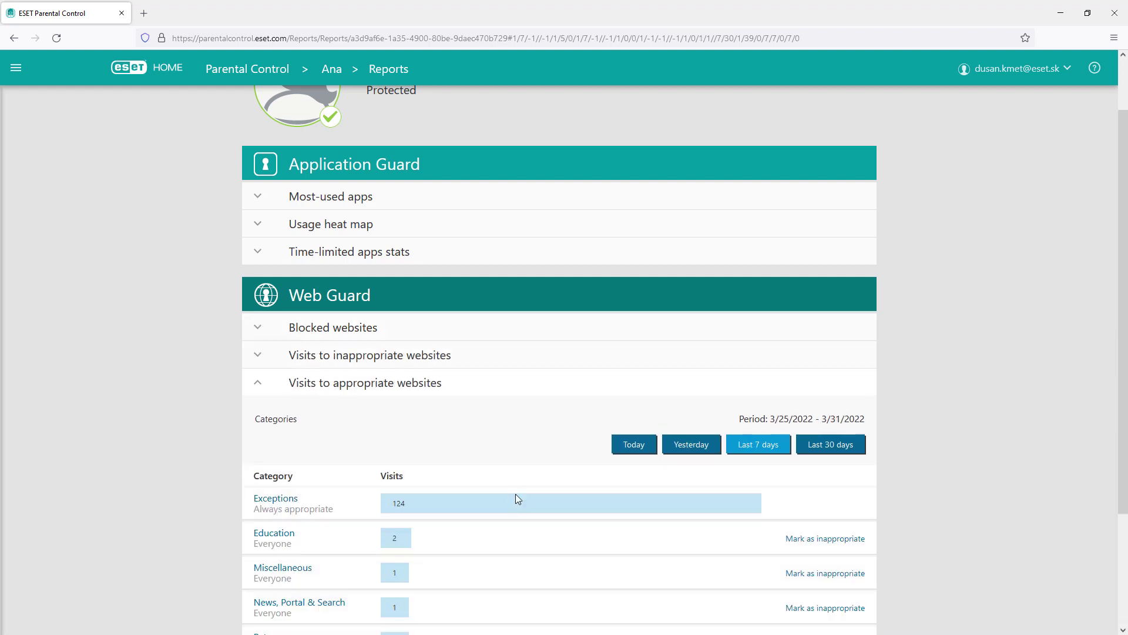
scroll(539, 466, down, 3)
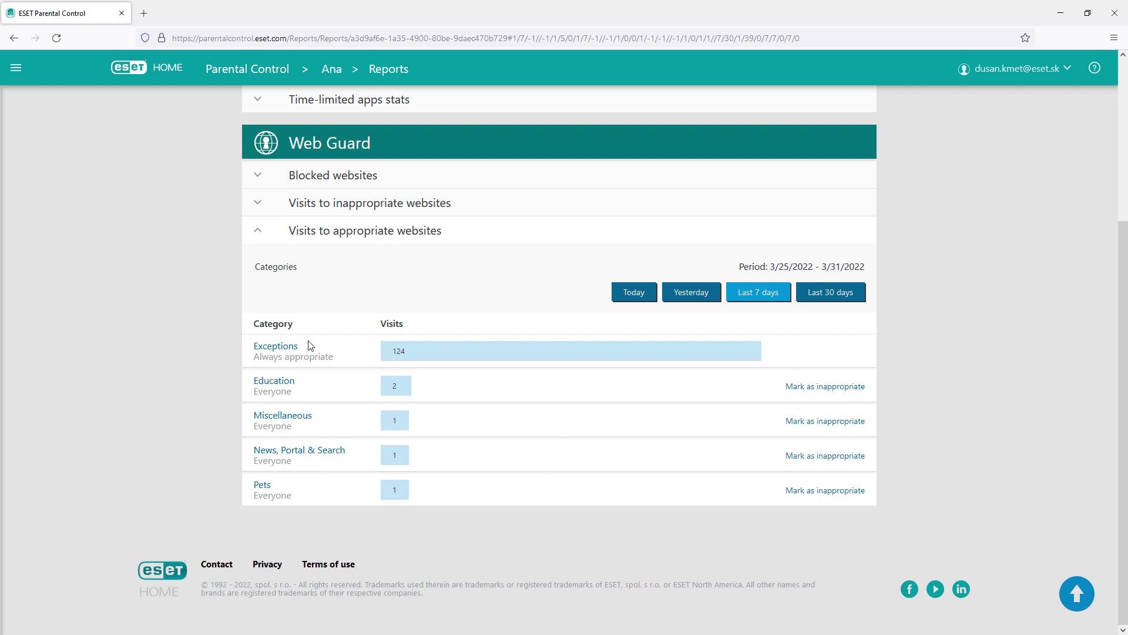
scroll(626, 397, up, 4)
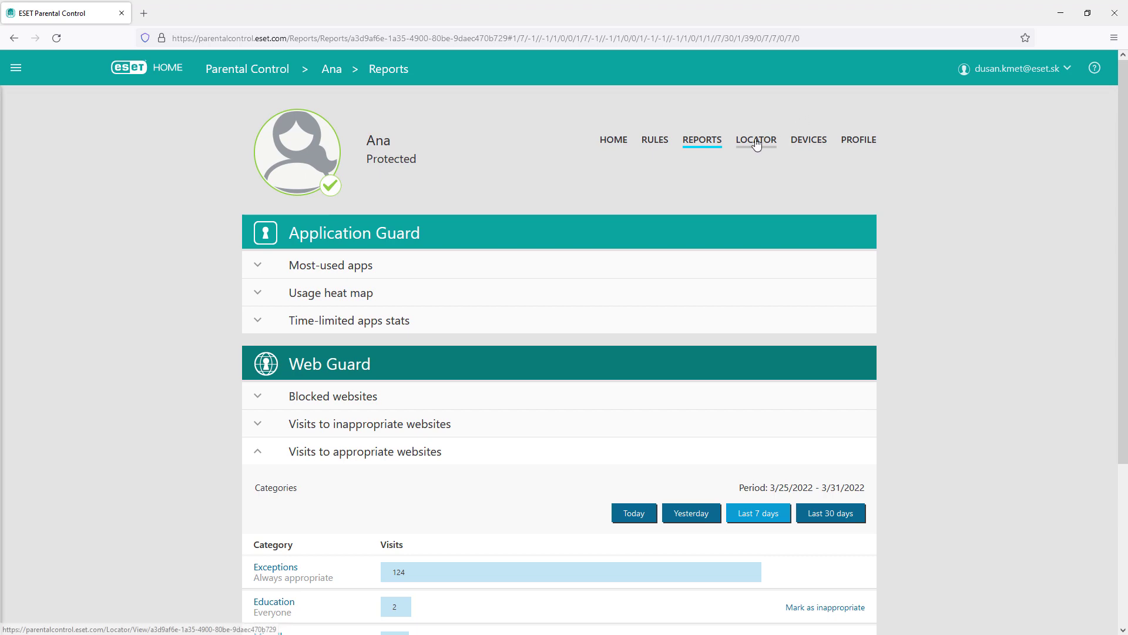
Open Ana's locator and its zone settings listing kyncka, work and doma
click(758, 144)
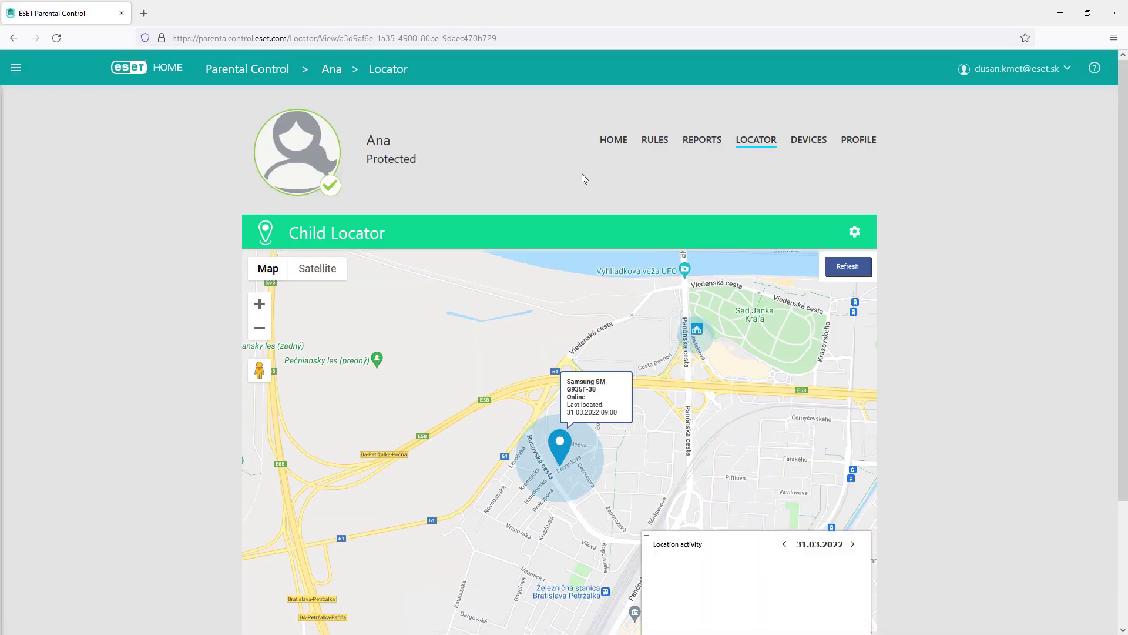
scroll(569, 196, up, 1)
click(854, 230)
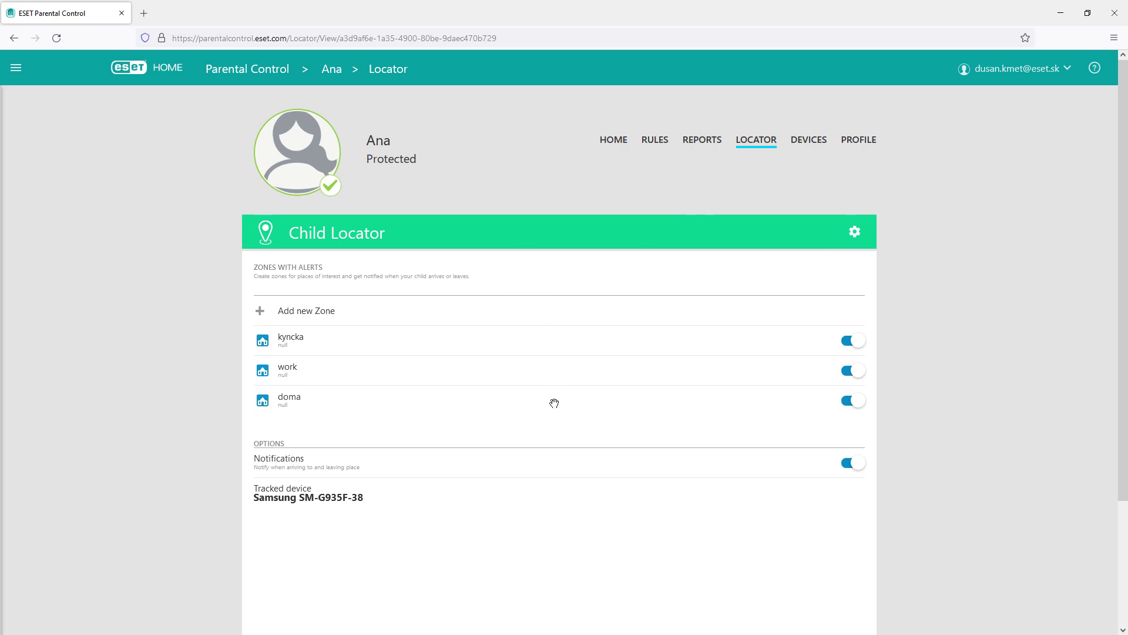
Add a 120 m alert zone named Playground on Ana's map and return to the map
click(322, 310)
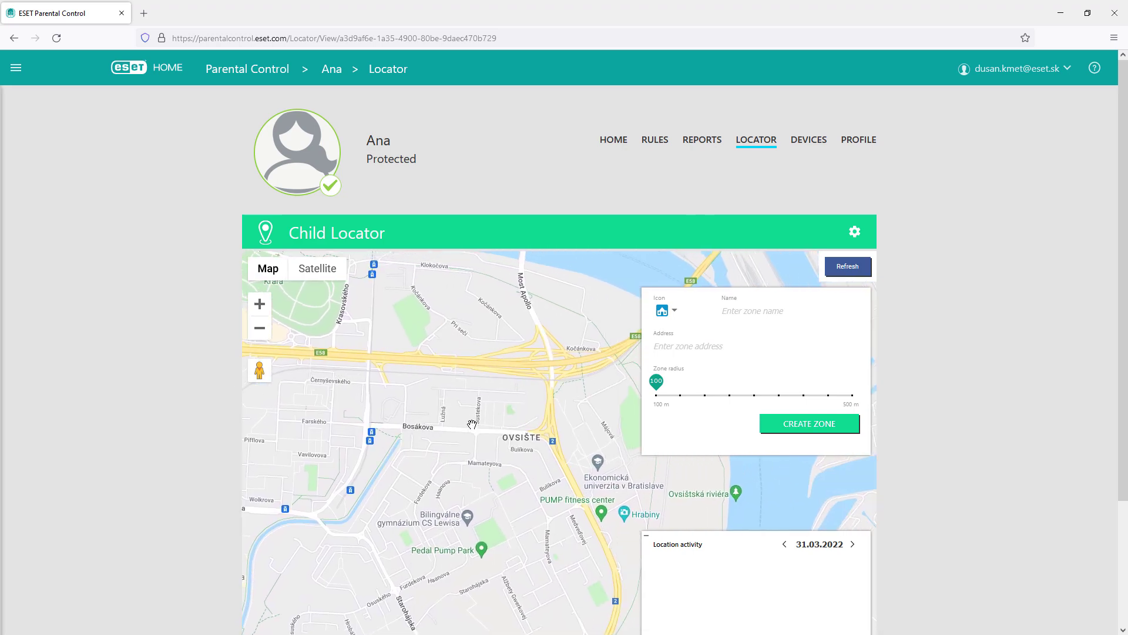
click(481, 414)
mouse_move(657, 381)
mouse_down()
mouse_move(718, 381)
mouse_move(652, 380)
mouse_up()
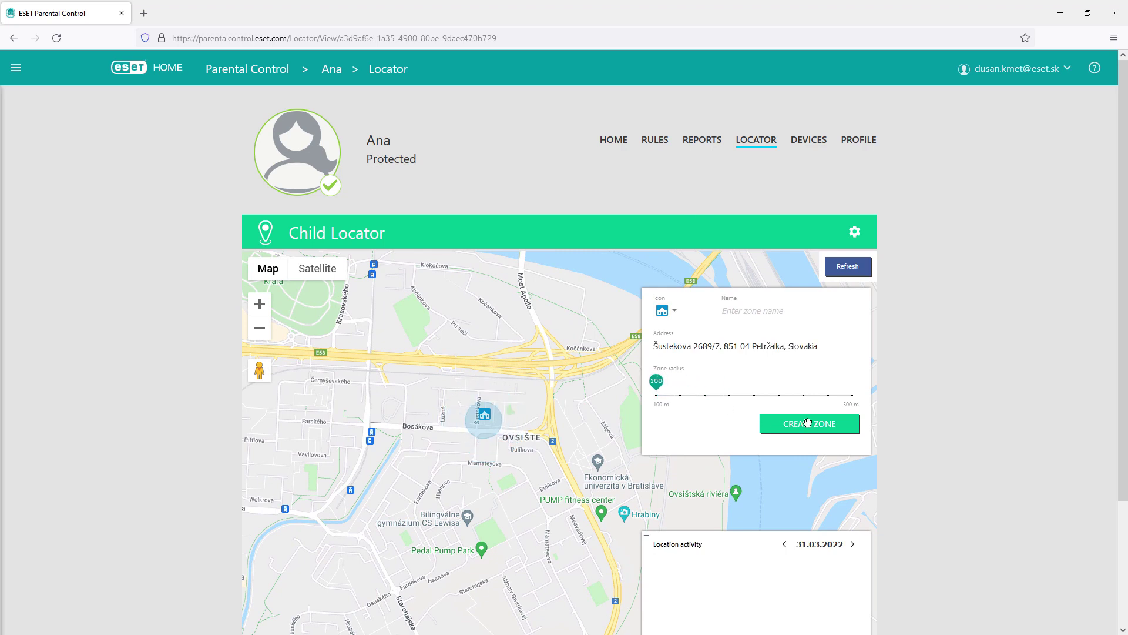
click(738, 312)
click(801, 421)
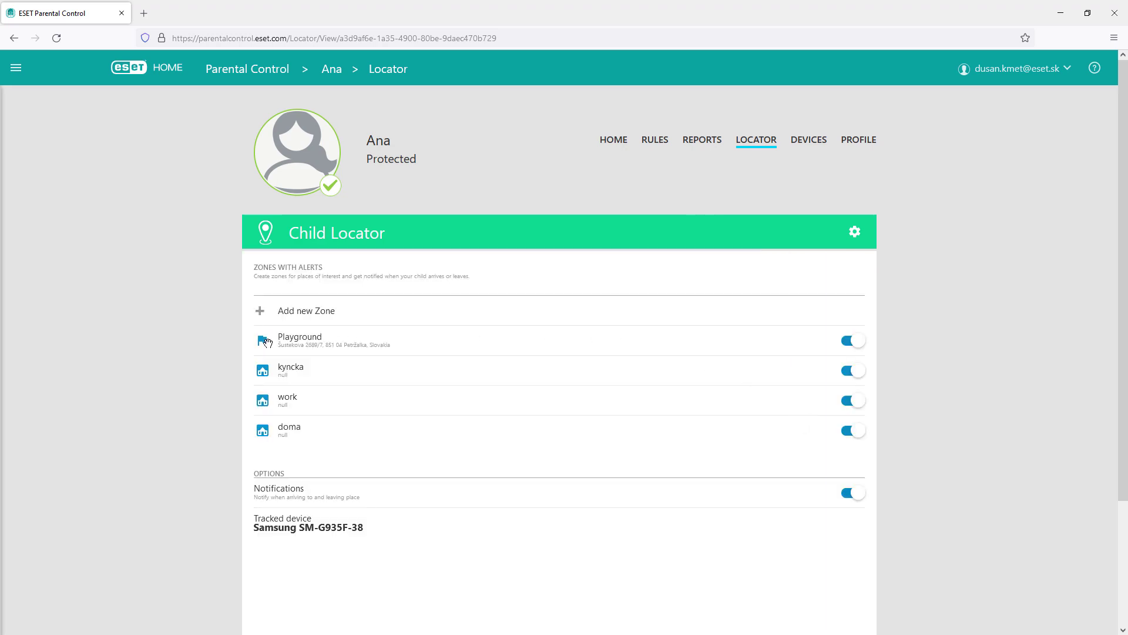
click(855, 232)
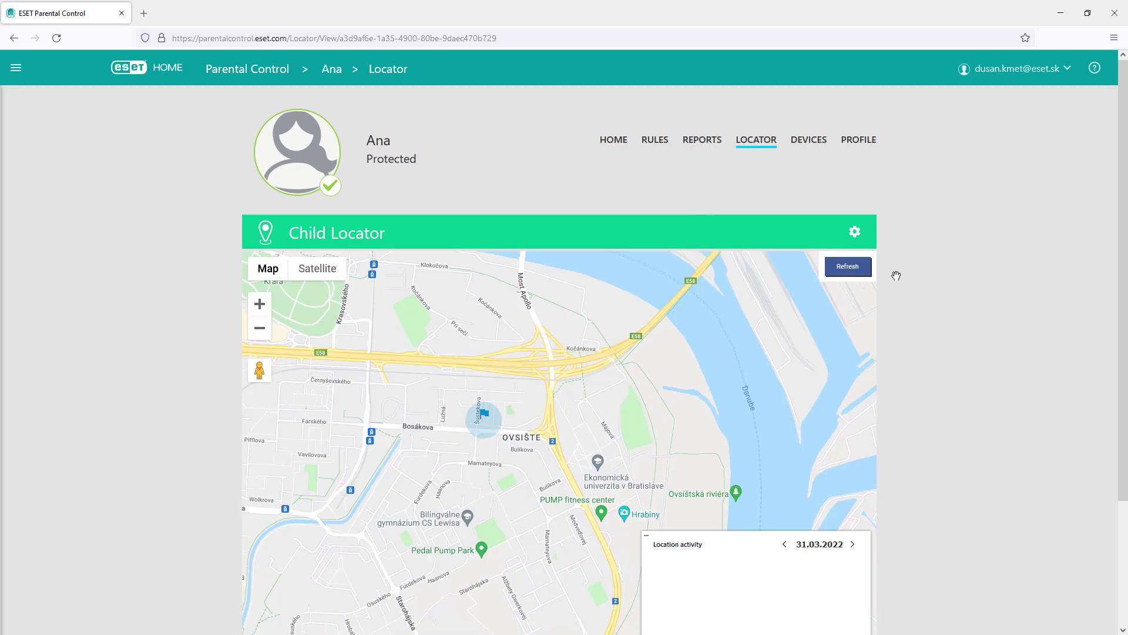
scroll(663, 430, down, 2)
scroll(664, 299, up, 2)
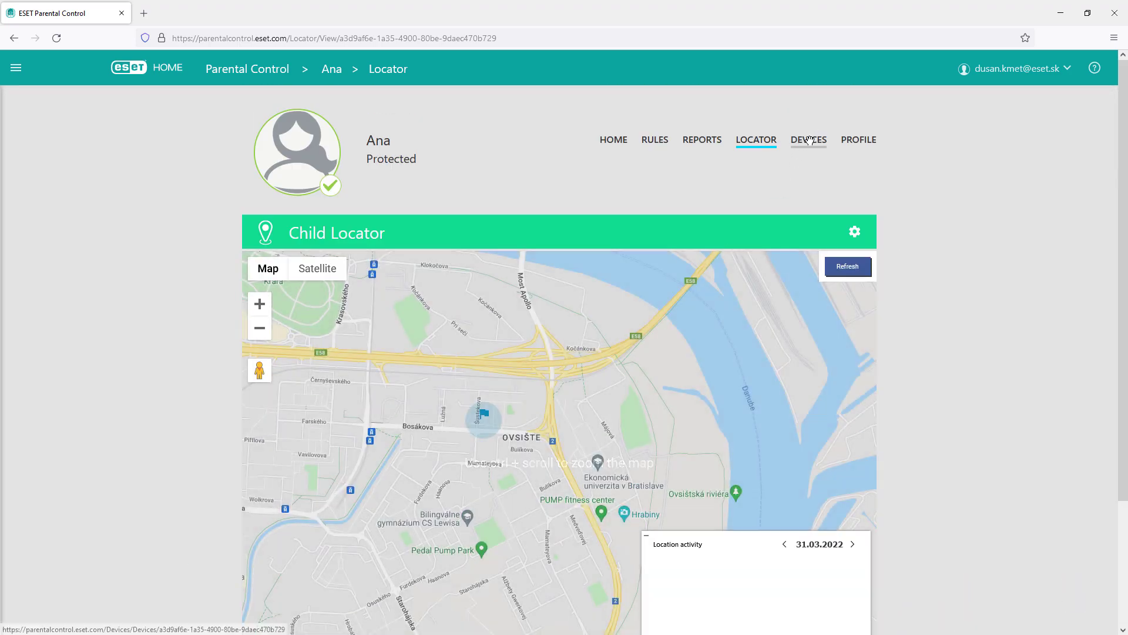
Start renaming the child's phone on the Devices page, cancel unchanged, then view her profile
click(808, 140)
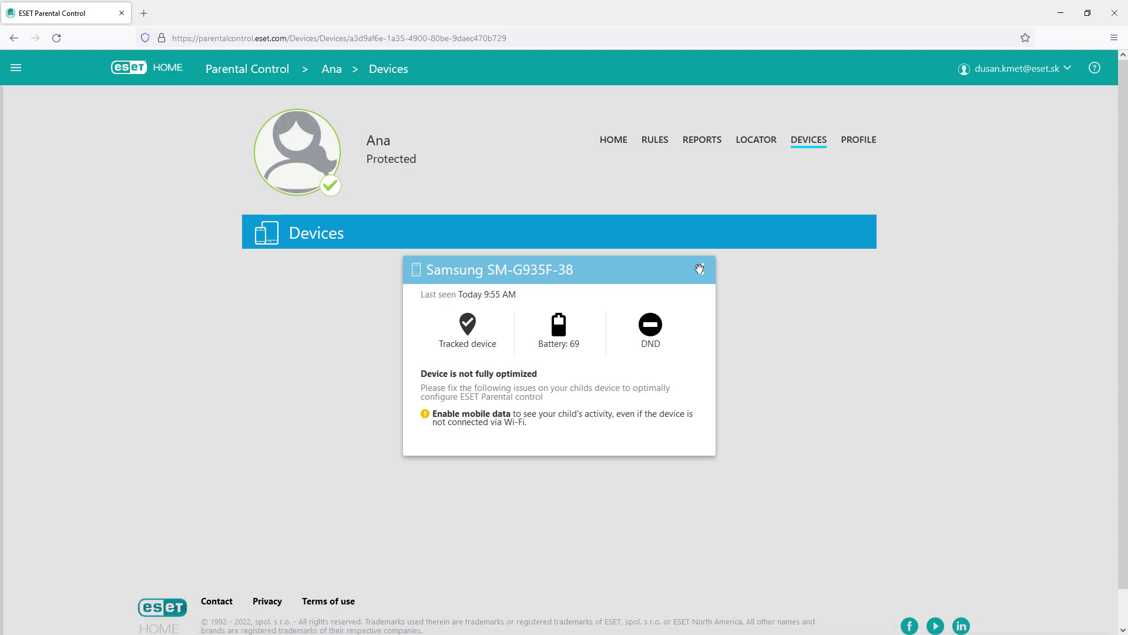
click(699, 269)
click(699, 269)
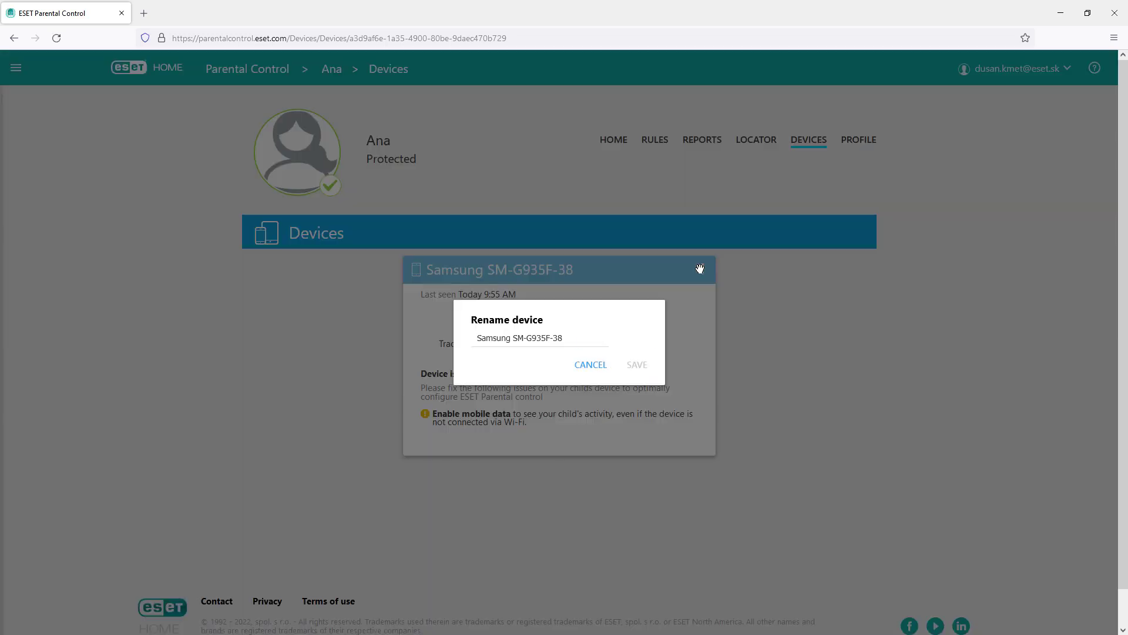
click(603, 363)
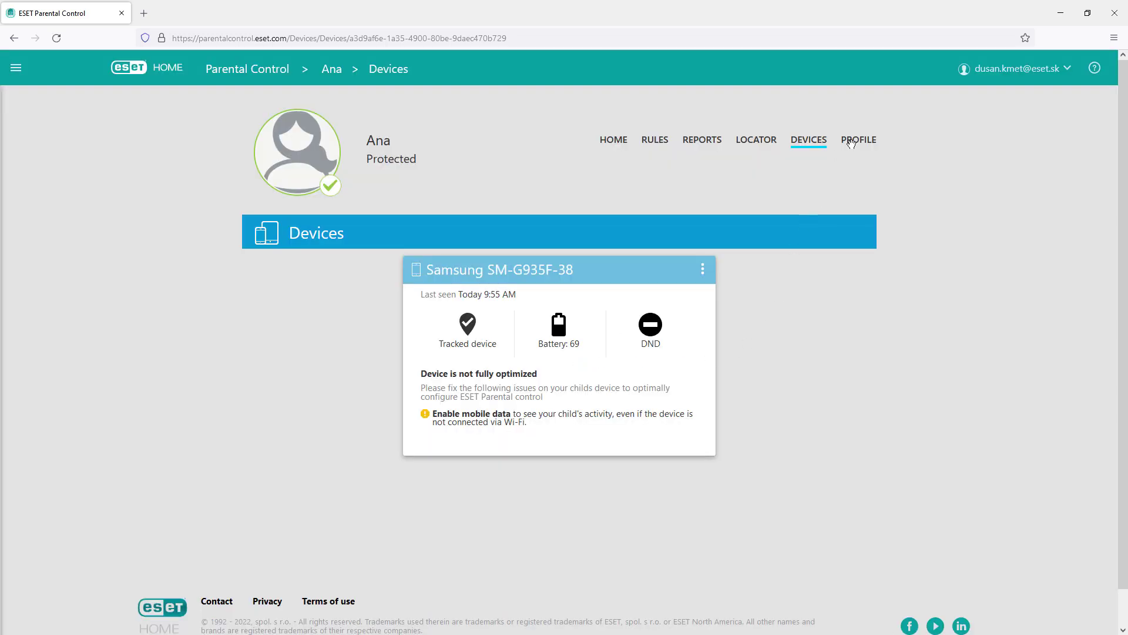
click(852, 144)
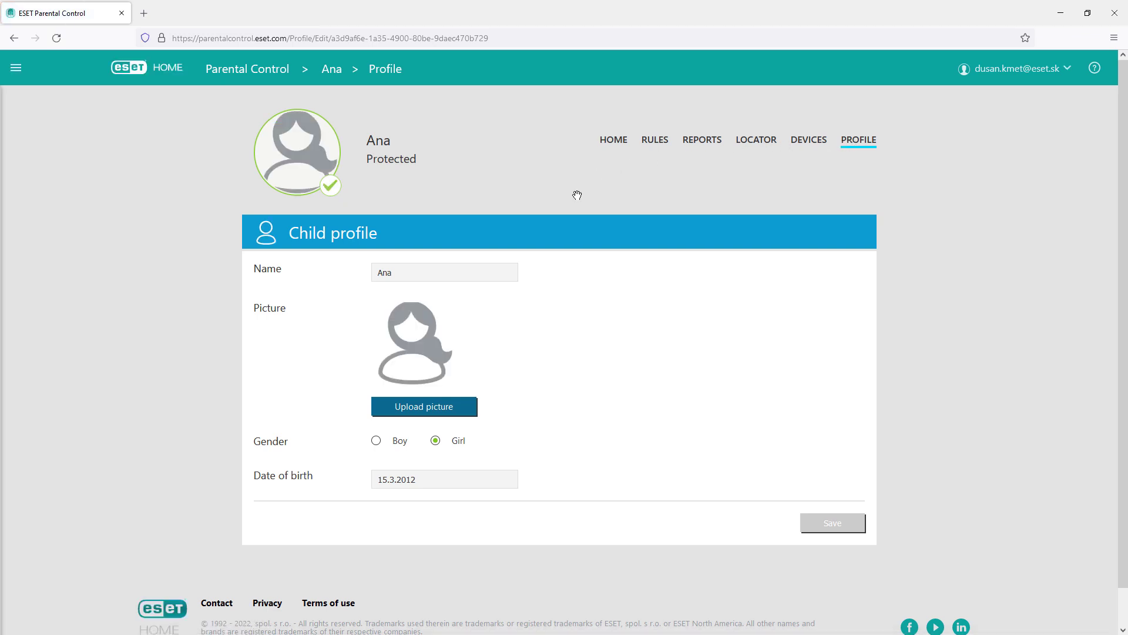
In Parental Control settings, leave email summaries off, keeping once-a-week frequency and Monday week start
click(1066, 66)
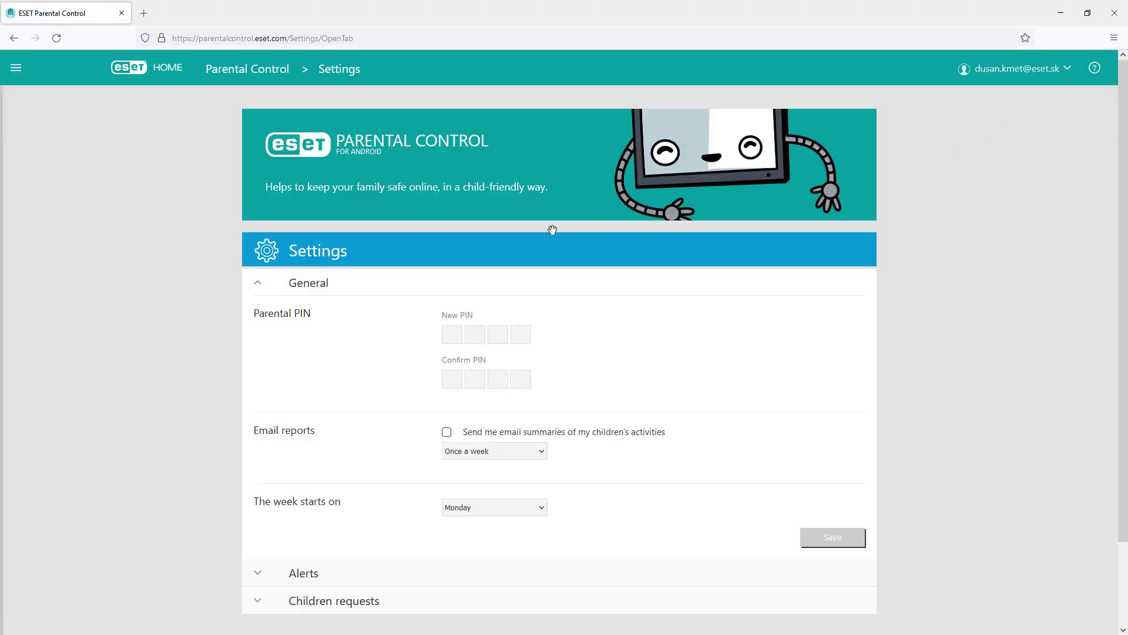
scroll(558, 231, down, 2)
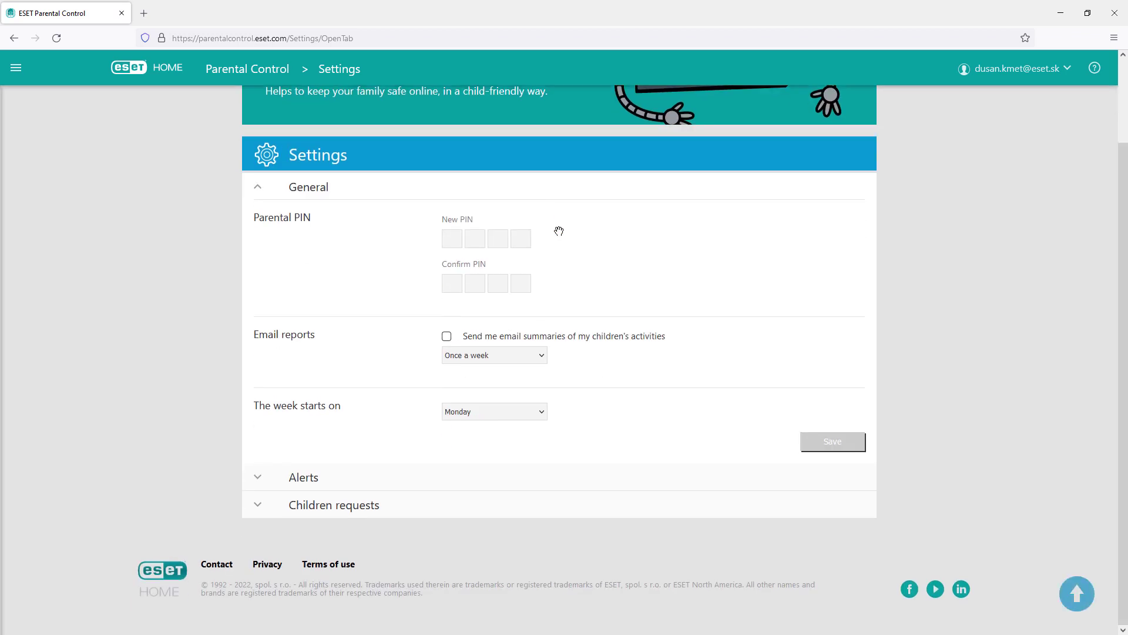
click(541, 333)
click(542, 355)
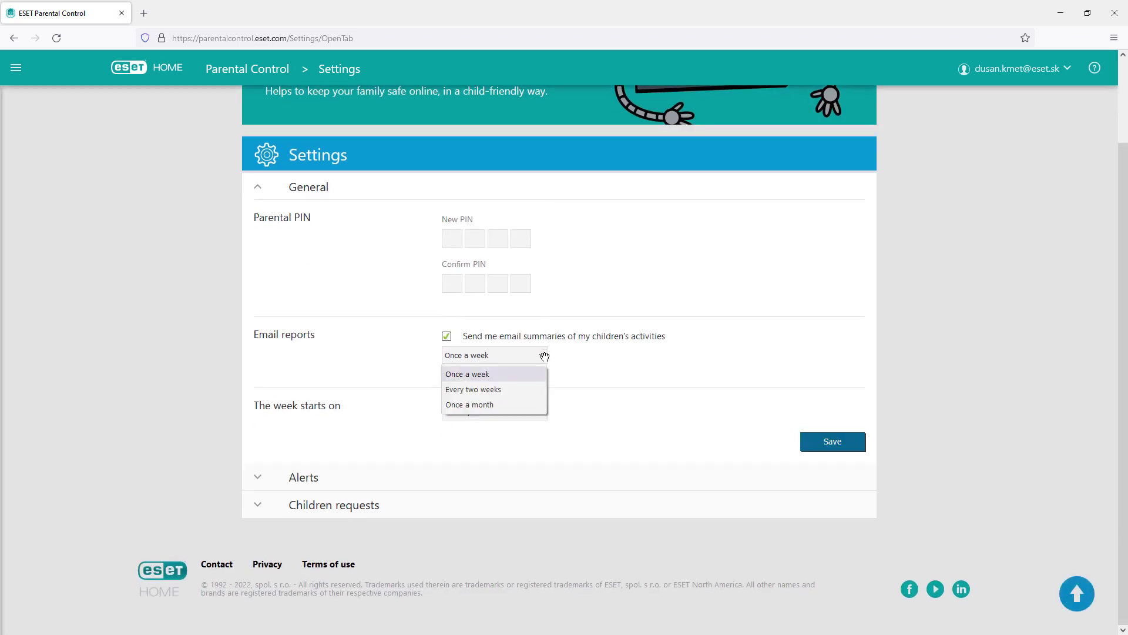
click(545, 356)
click(447, 335)
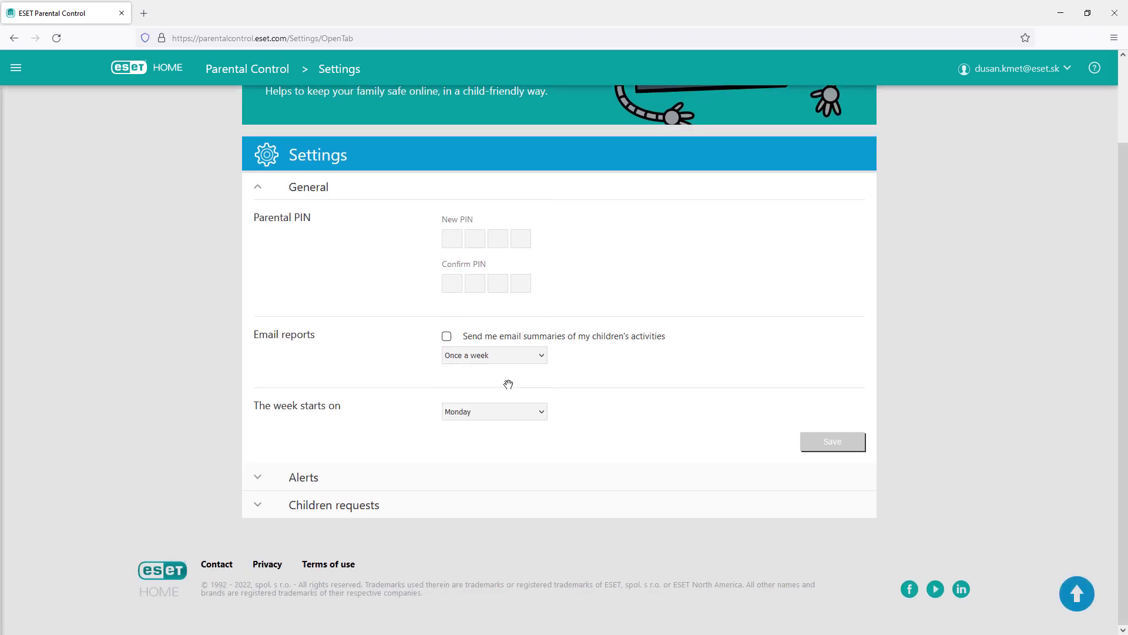
click(541, 410)
click(540, 410)
Expand the Alerts and Children requests settings, then view the License page showing 1008 trial days
click(259, 476)
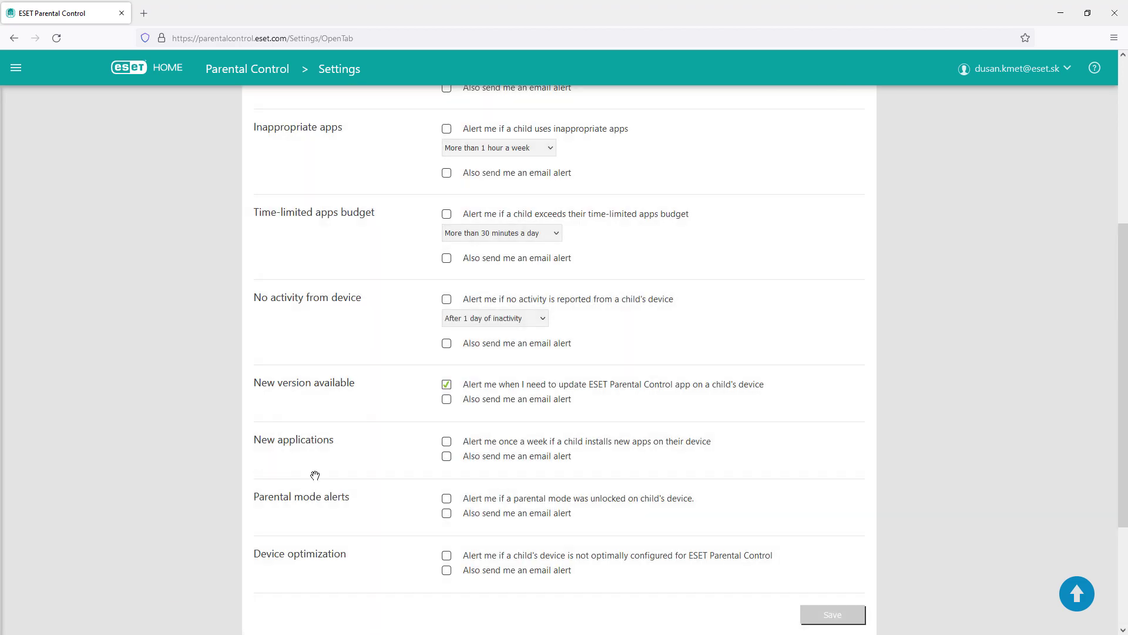
scroll(429, 475, up, 3)
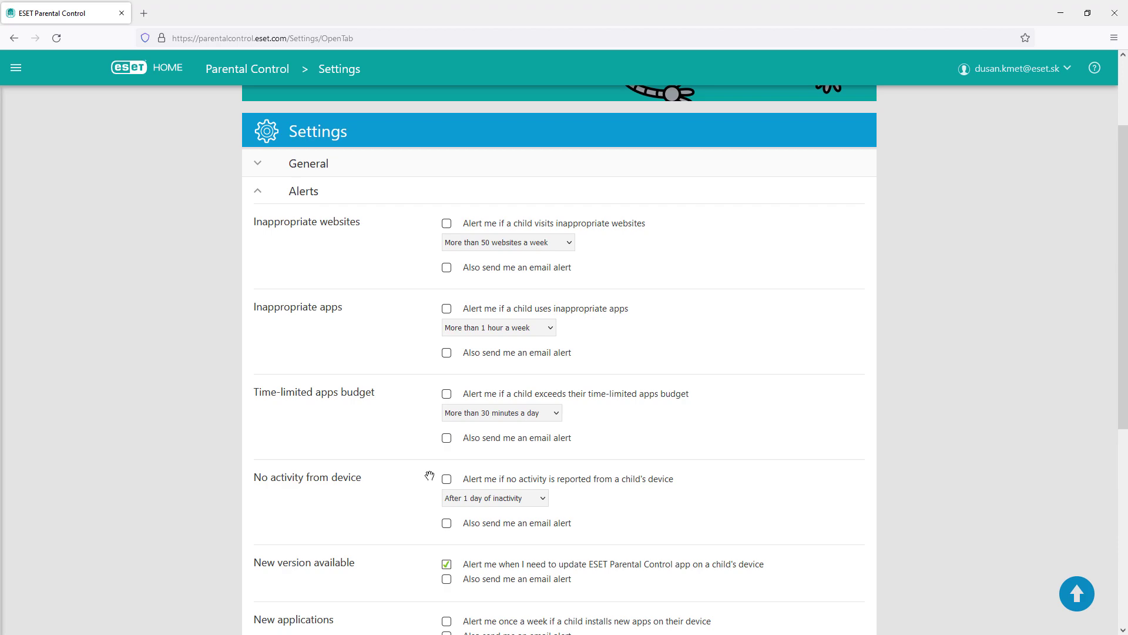
scroll(426, 473, down, 3)
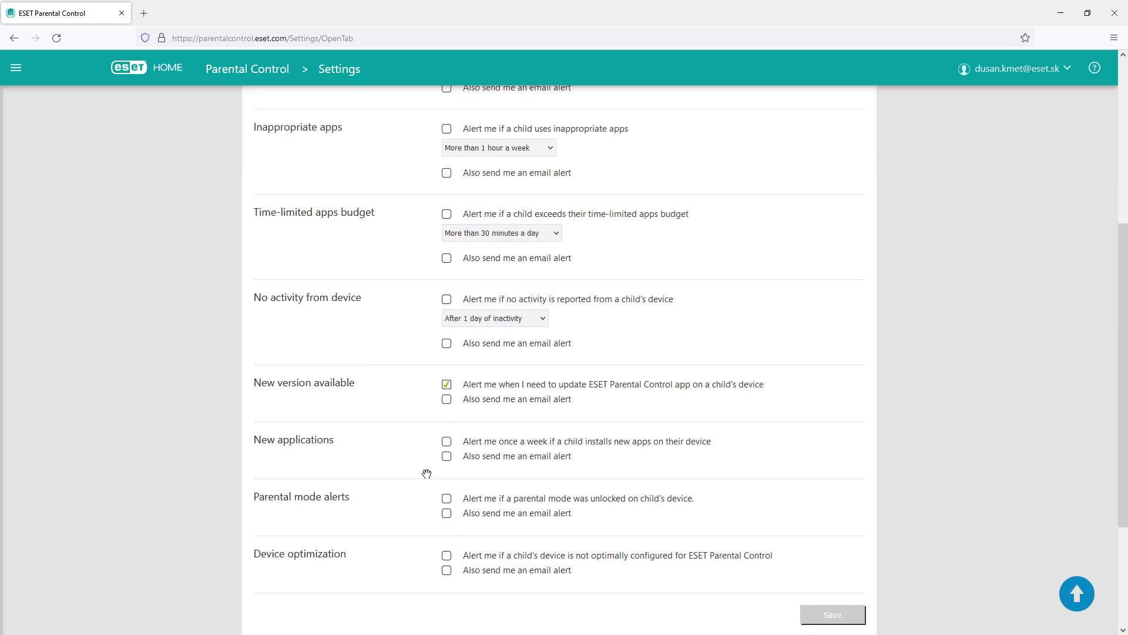
scroll(427, 473, down, 3)
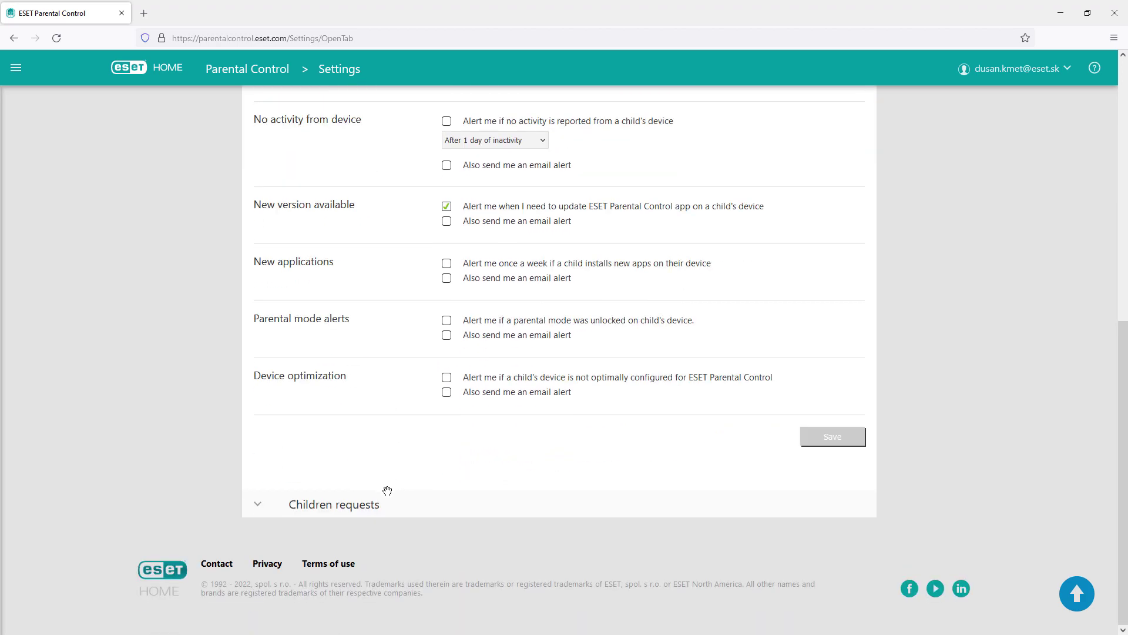
click(357, 504)
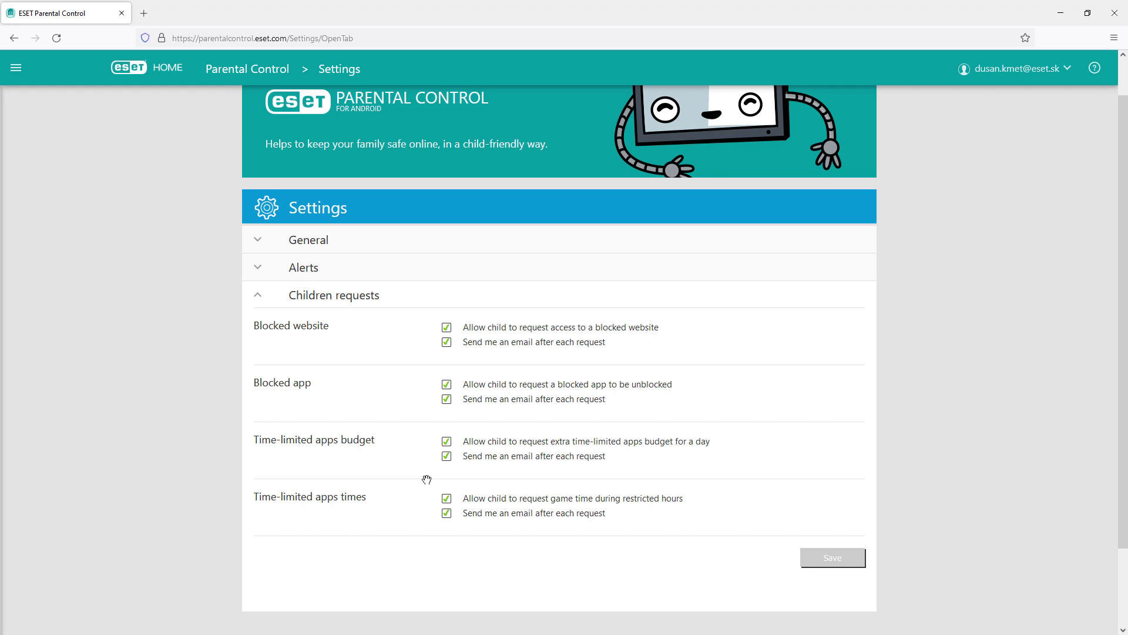
scroll(426, 479, up, 1)
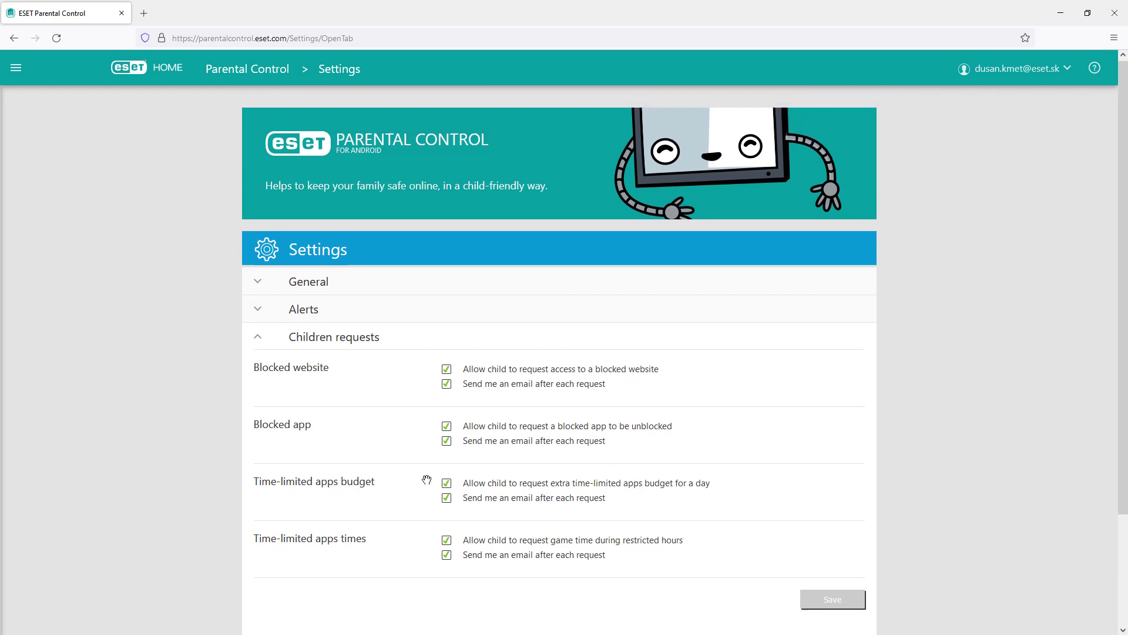
click(1052, 69)
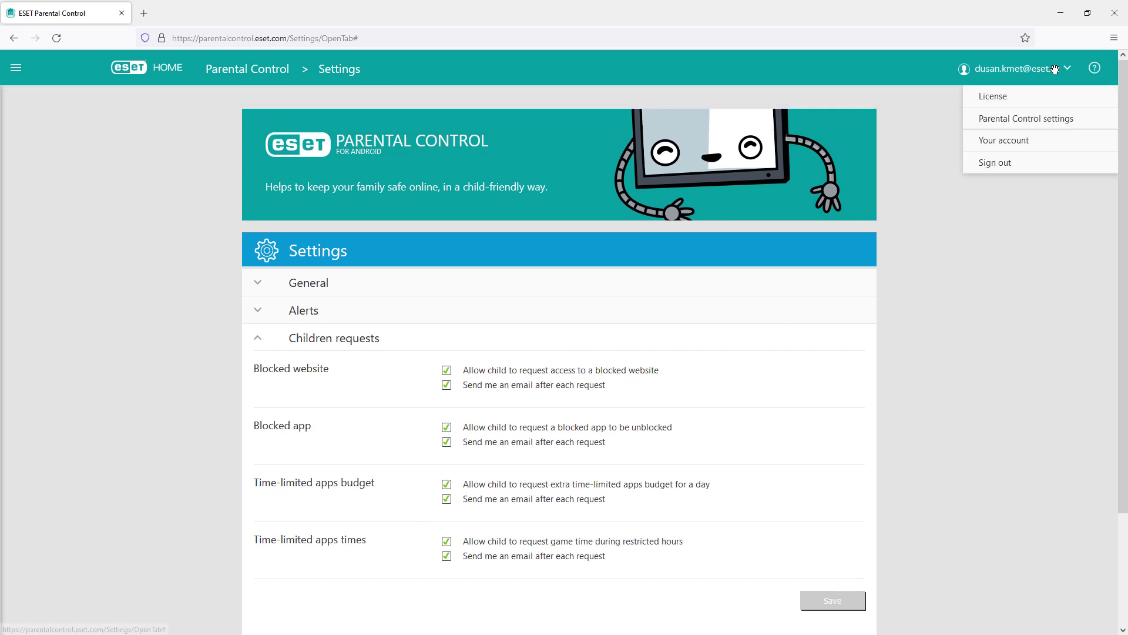
click(997, 94)
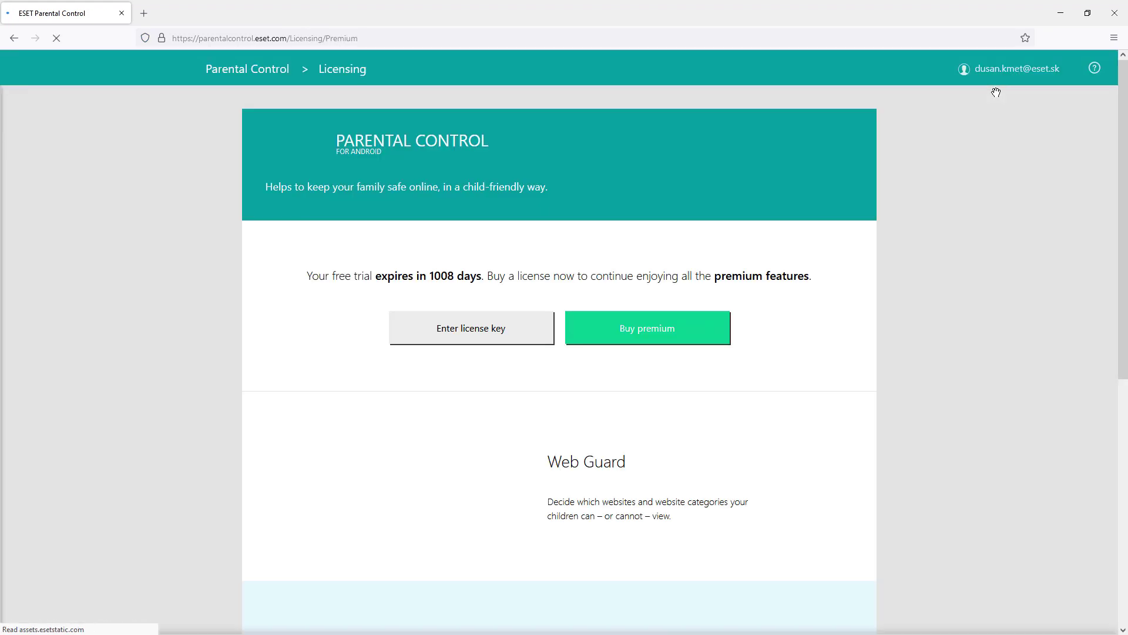